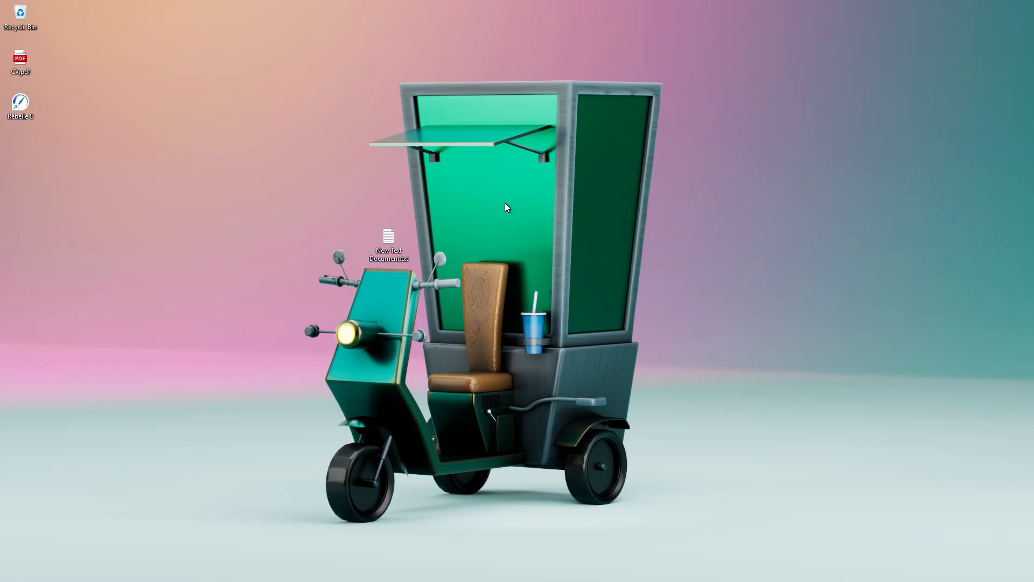
- Copy the full strawberry juice drink can advertisement prompt from the Notepad document
left_click(635, 572)
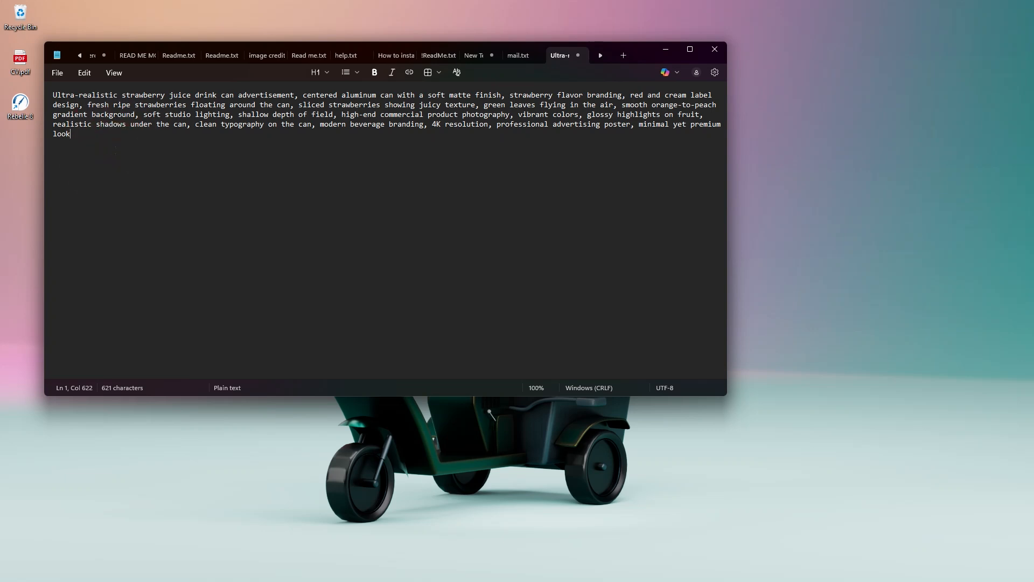
key("ctrl+a")
right_click(169, 97)
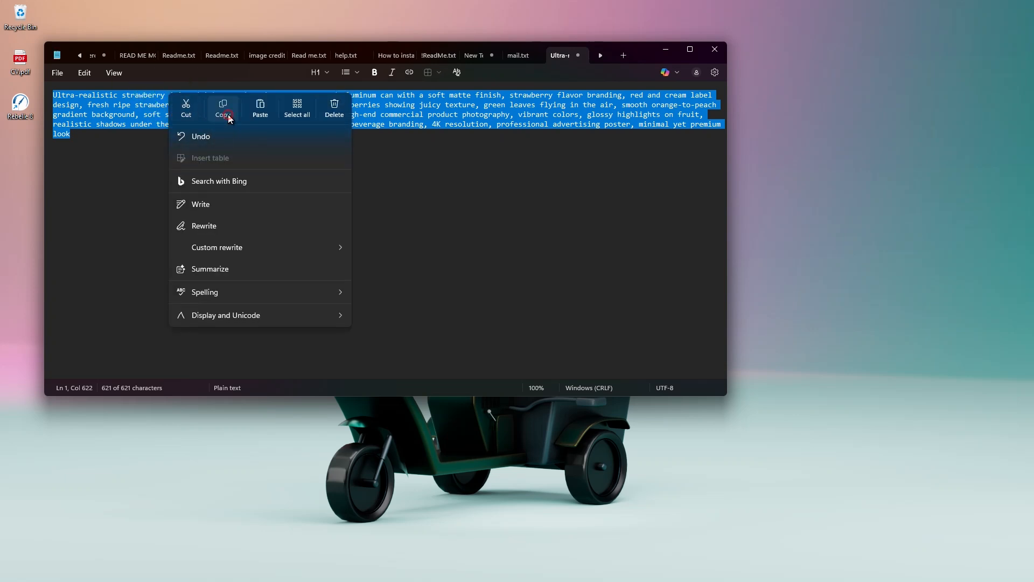
left_click(223, 109)
left_click(397, 280)
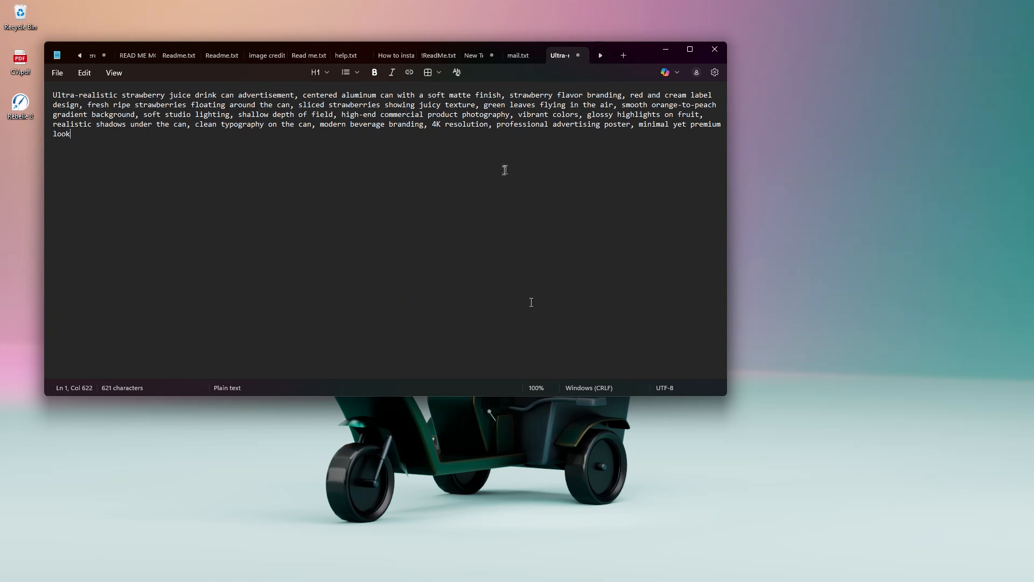
- Switch to Chrome and open the Nano Banana Pro image generator on Higgsfield
left_click(515, 570)
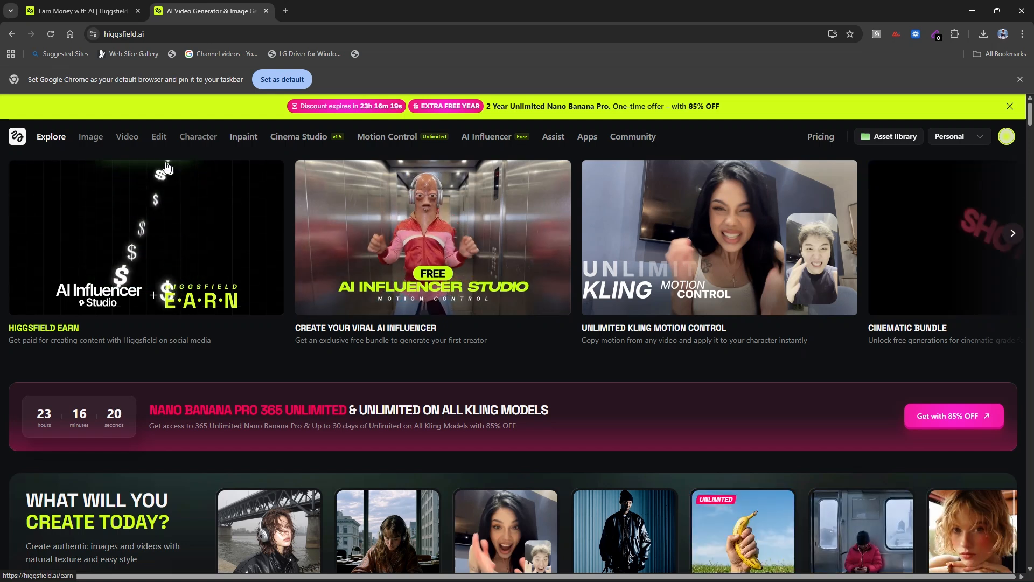
mouse_move(83, 144)
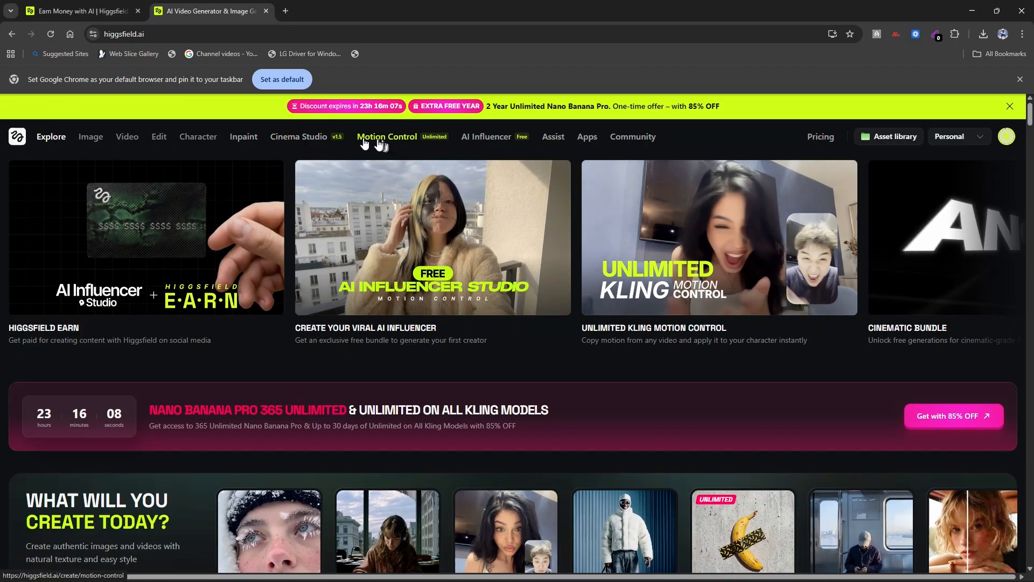
mouse_move(128, 137)
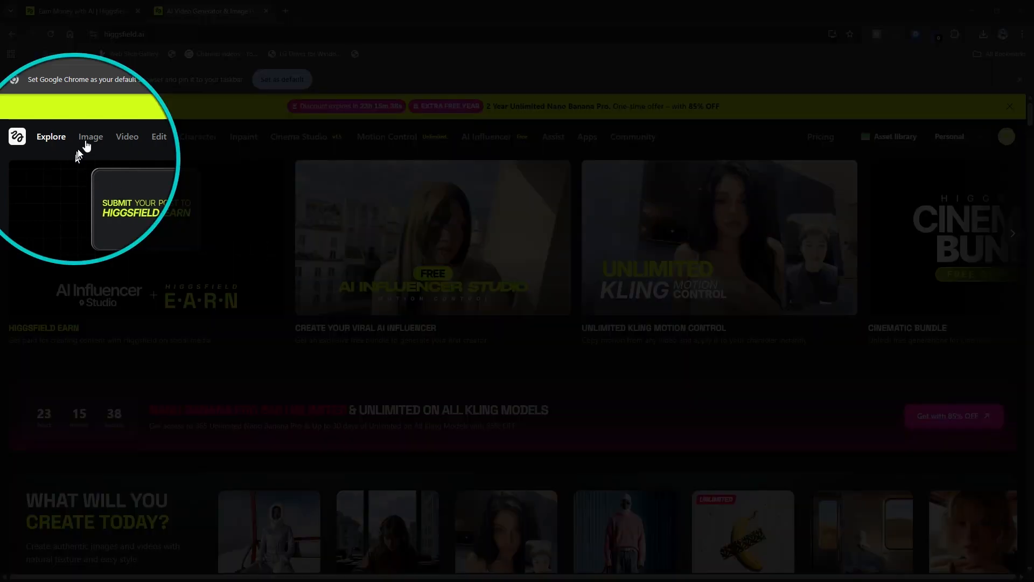
left_click(90, 137)
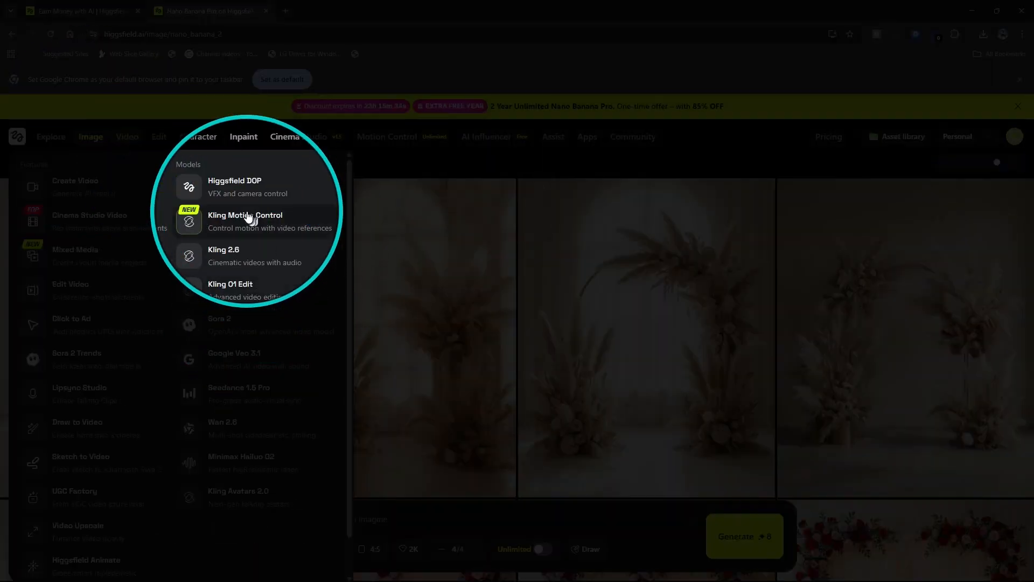
mouse_move(86, 139)
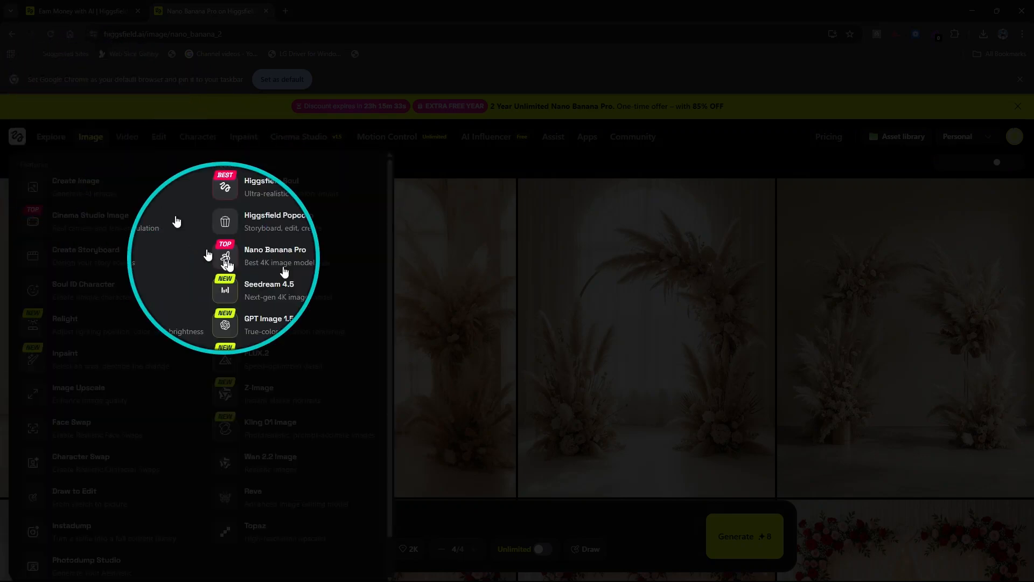
left_click(284, 264)
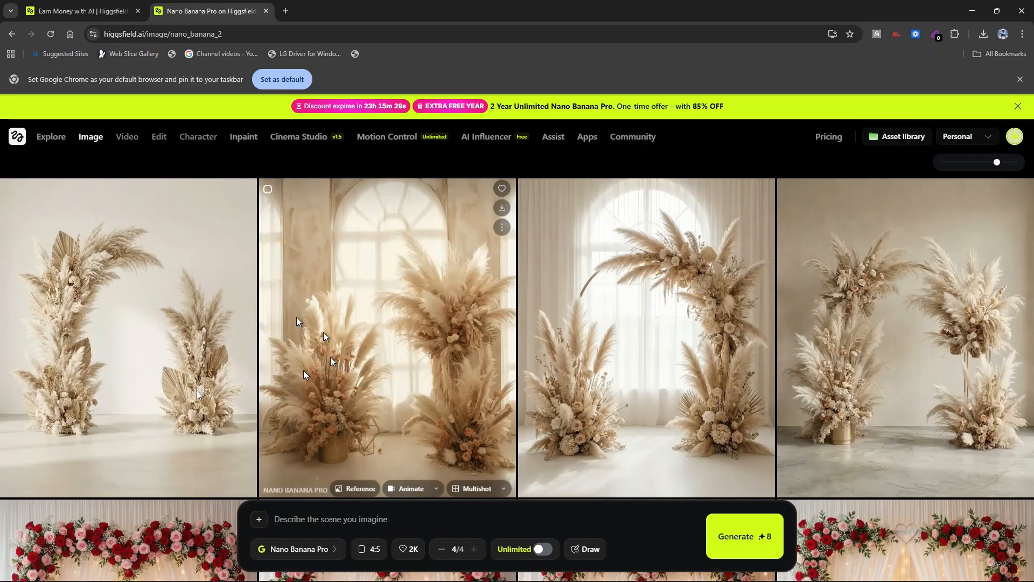
- Paste the copied strawberry juice can prompt into the image generator's scene description
scroll(356, 410, "down", 4)
scroll(355, 409, "up", 4)
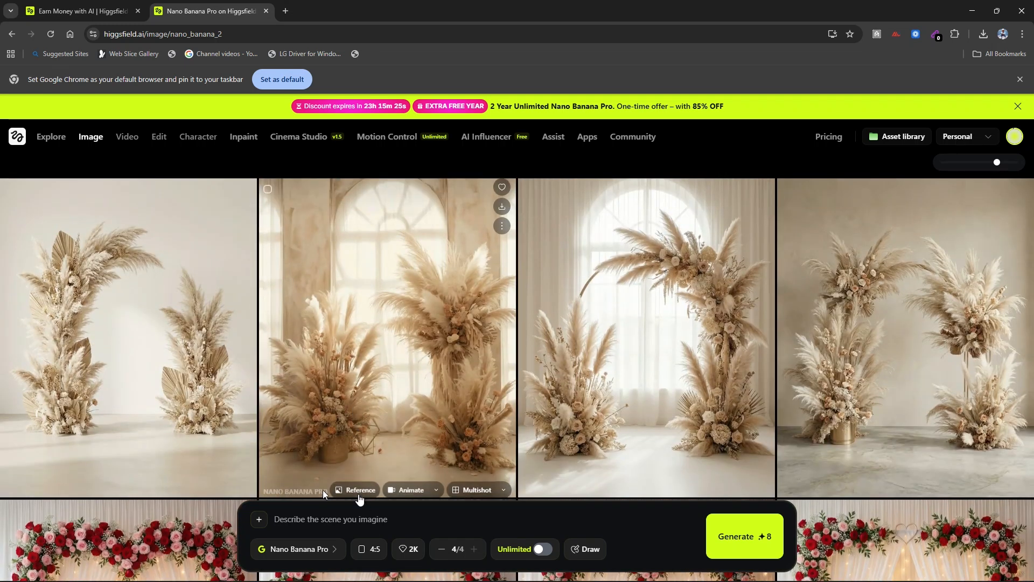
left_click(316, 519)
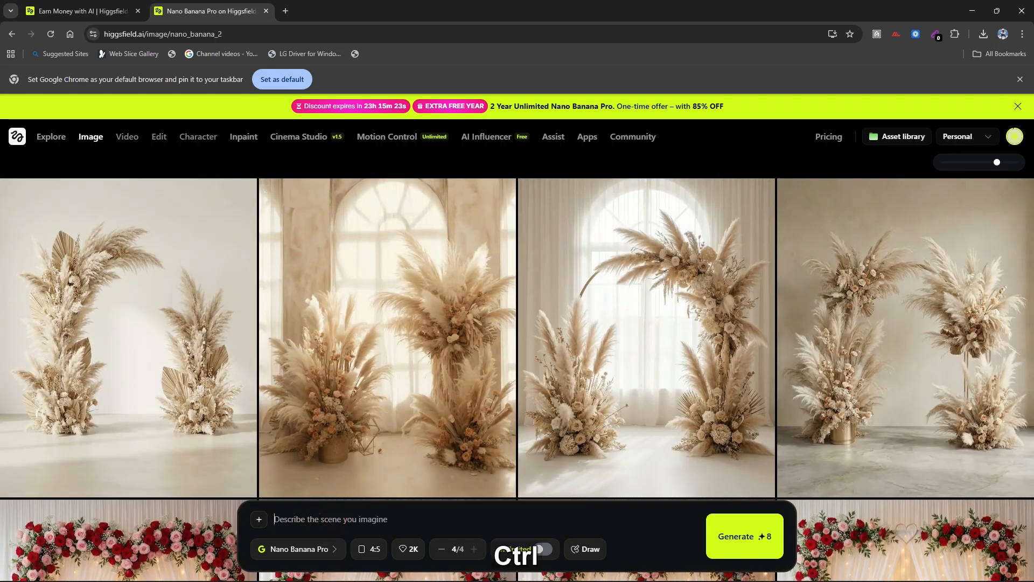
key("ctrl+v")
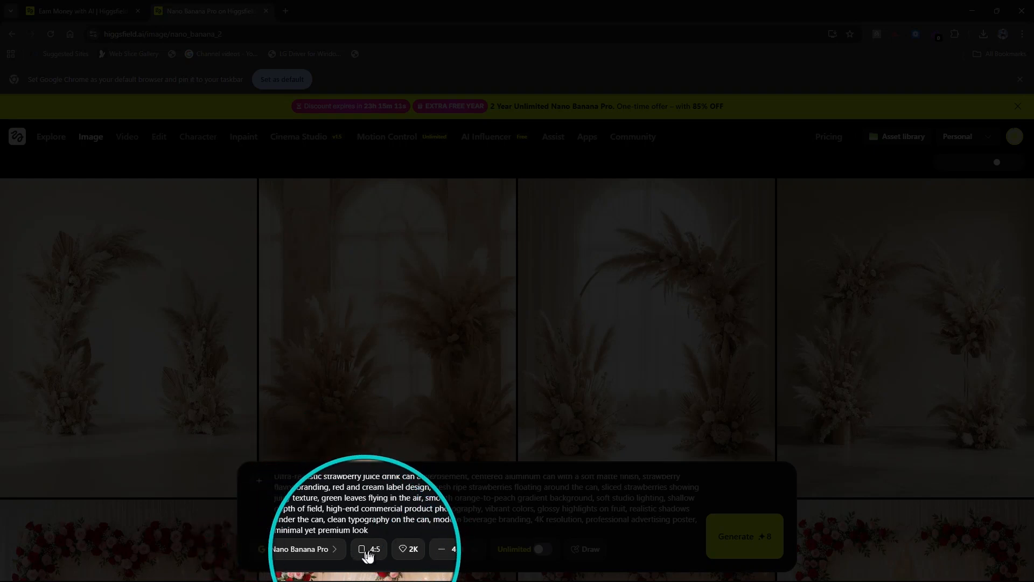
- Review the aspect ratio and quality options for the generation, keeping 4:5 and 2K
left_click(369, 552)
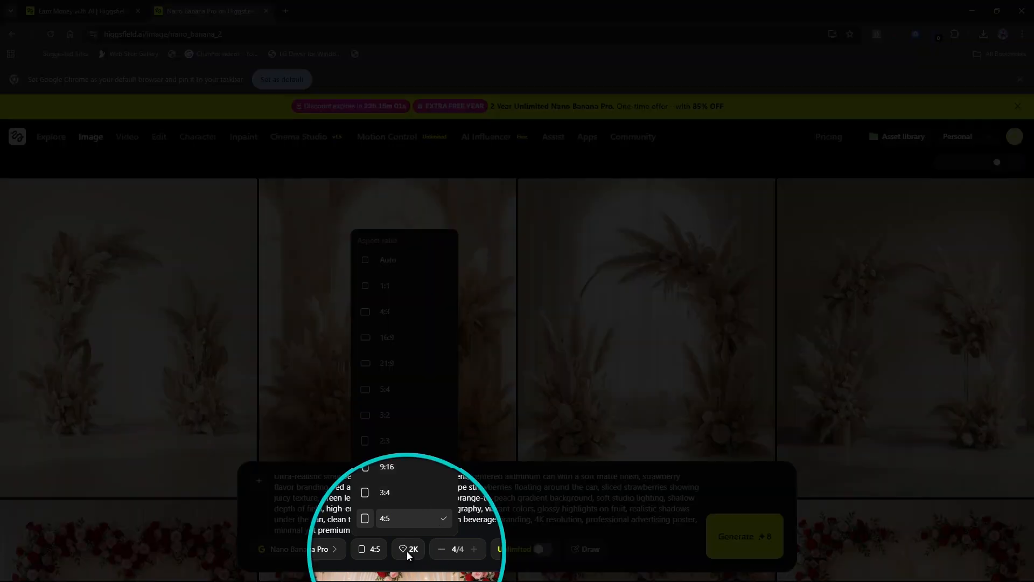
left_click(409, 549)
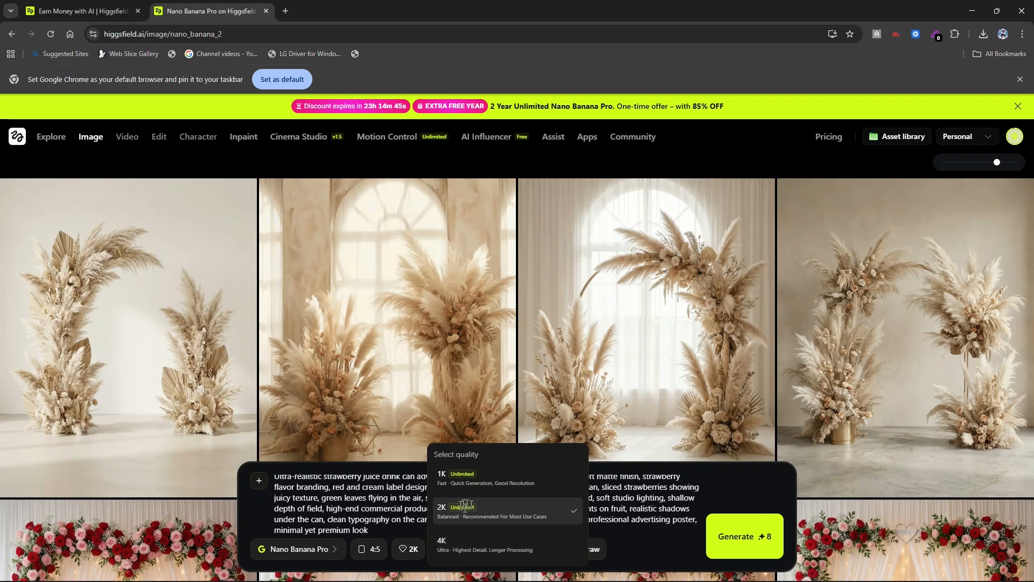
left_click(411, 551)
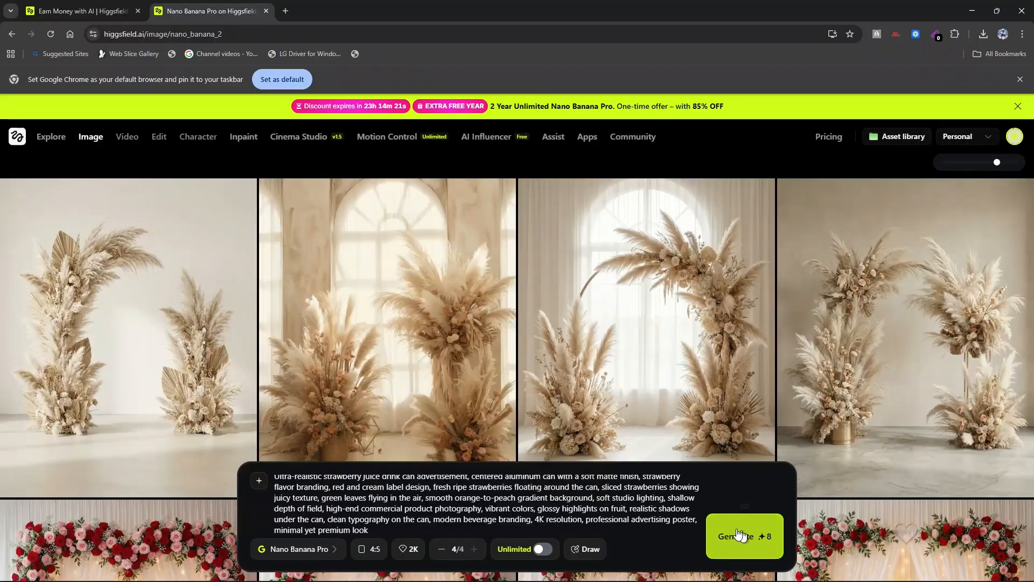
- Reduce the number of images per generation to 1 and raise it back to 4
left_click(442, 549)
left_click(441, 548)
left_click(441, 549)
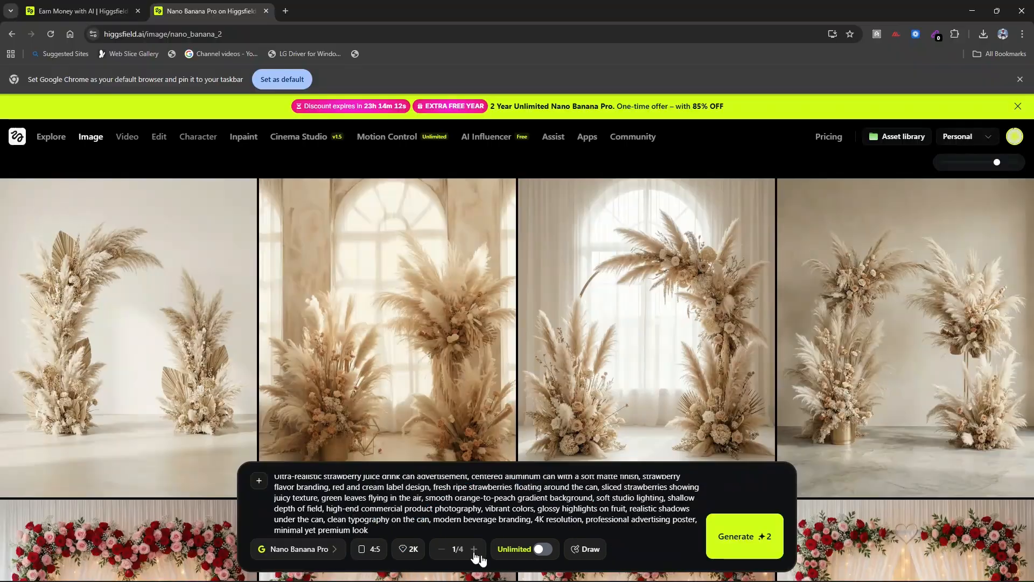
left_click(474, 549)
left_click(474, 548)
left_click(474, 549)
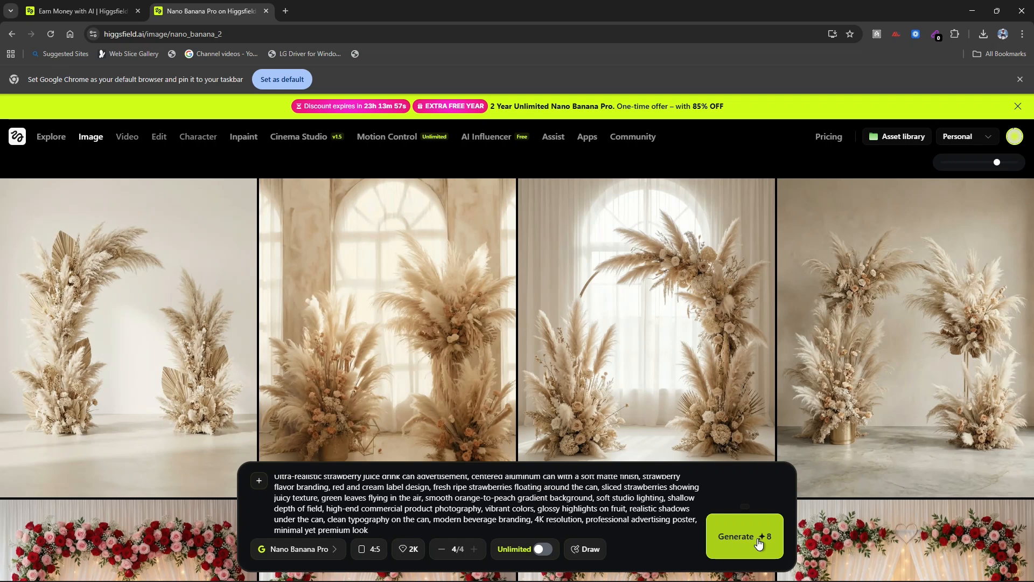
- Generate four strawberry juice can images from the prompt and look over the results
left_click(758, 540)
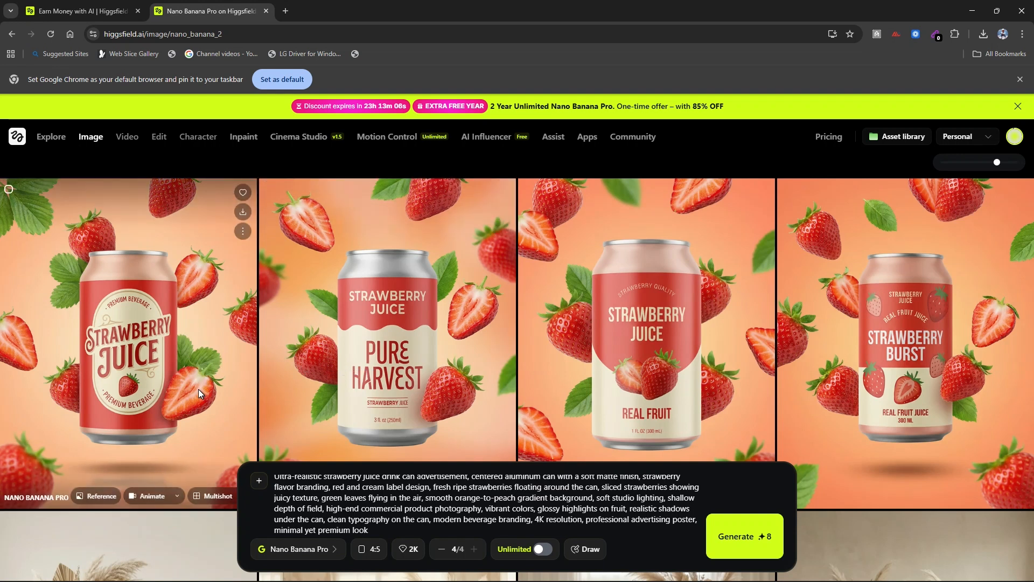
scroll(199, 389, "down", 1)
scroll(167, 305, "up", 1)
scroll(363, 483, "up", 1)
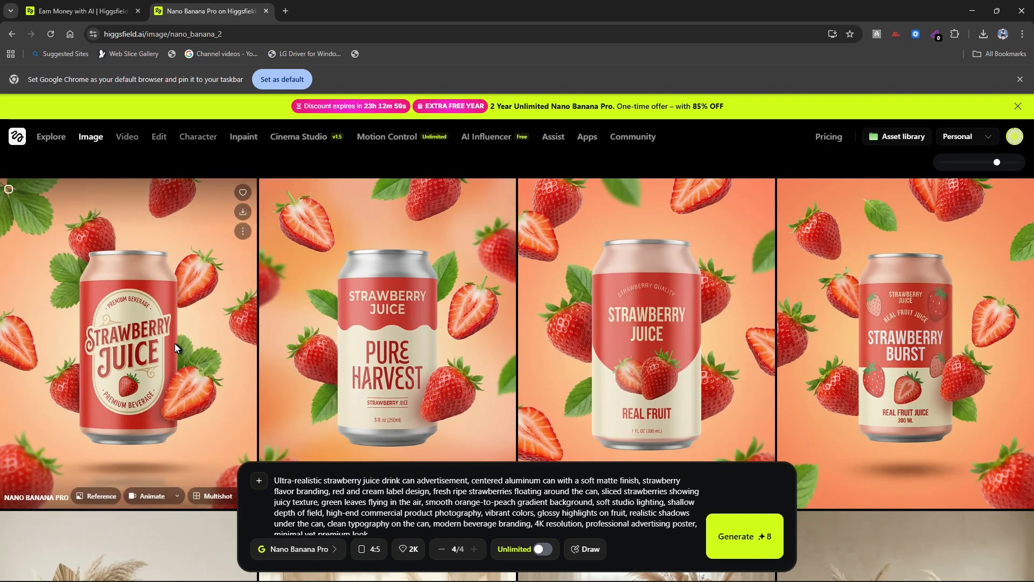
scroll(272, 341, "down", 2)
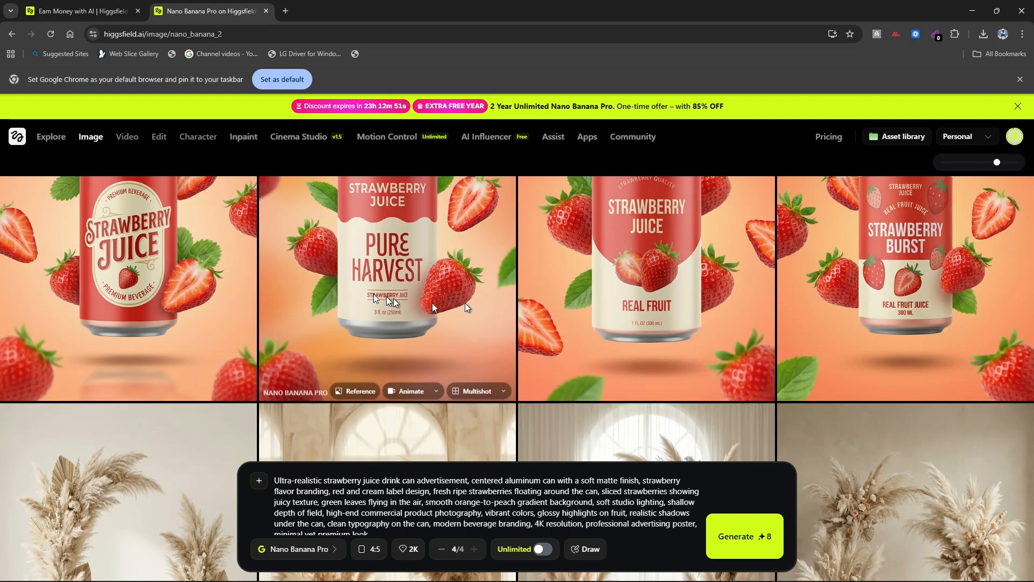
scroll(326, 325, "up", 2)
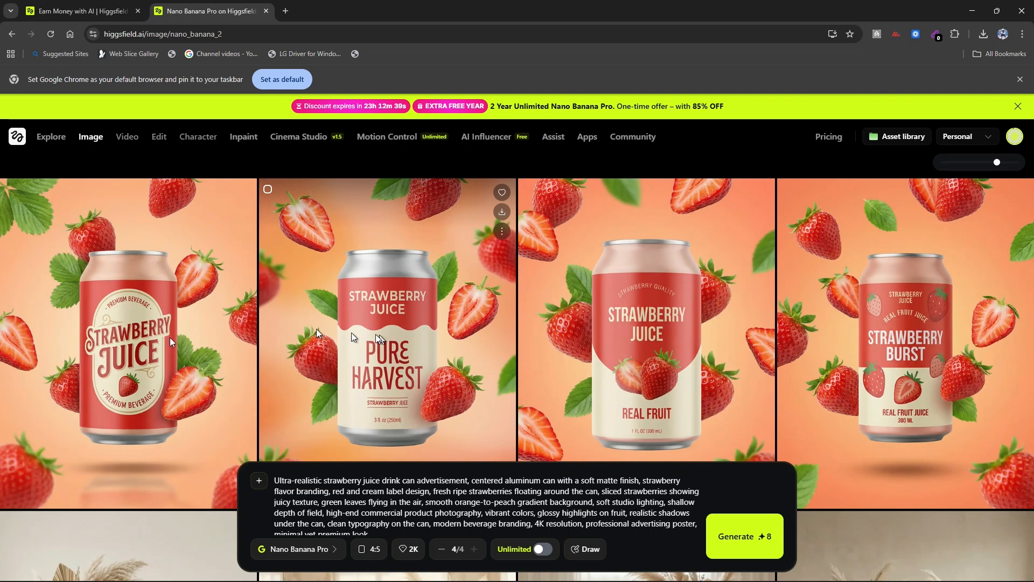
- View the first "Strawberry Juice" can and the fourth "Strawberry Burst" can enlarged, and return to the gallery
left_click(130, 345)
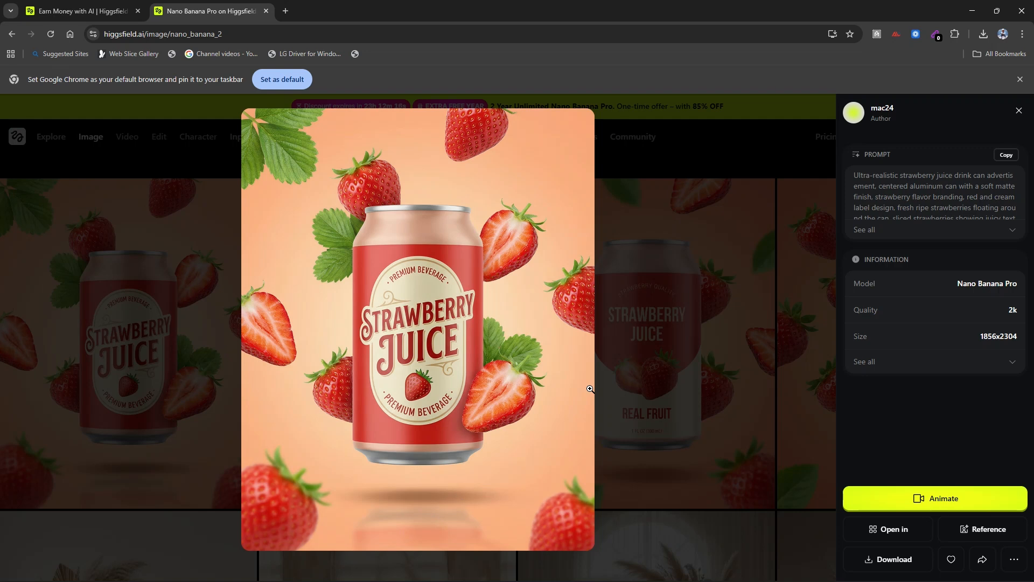
left_click(638, 375)
left_click(929, 337)
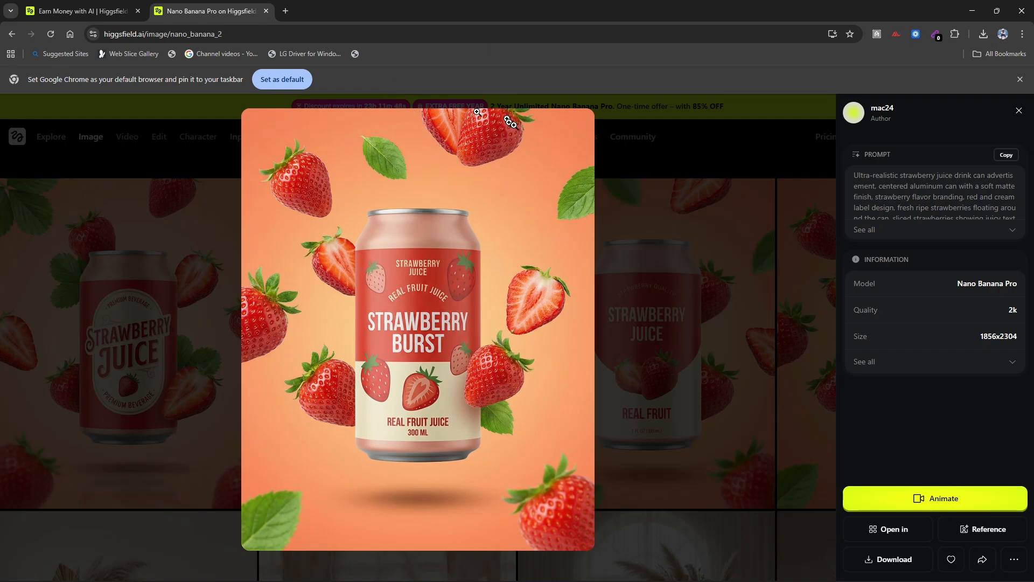
left_click(685, 245)
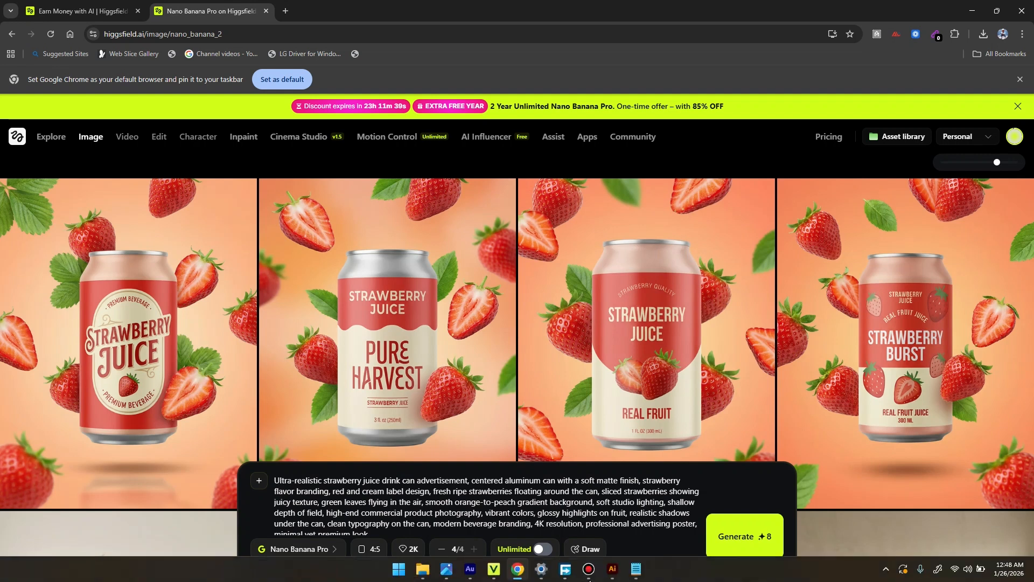
- Switch to Illustrator and start an Export As of the Hirvest Festival banner document
left_click(616, 572)
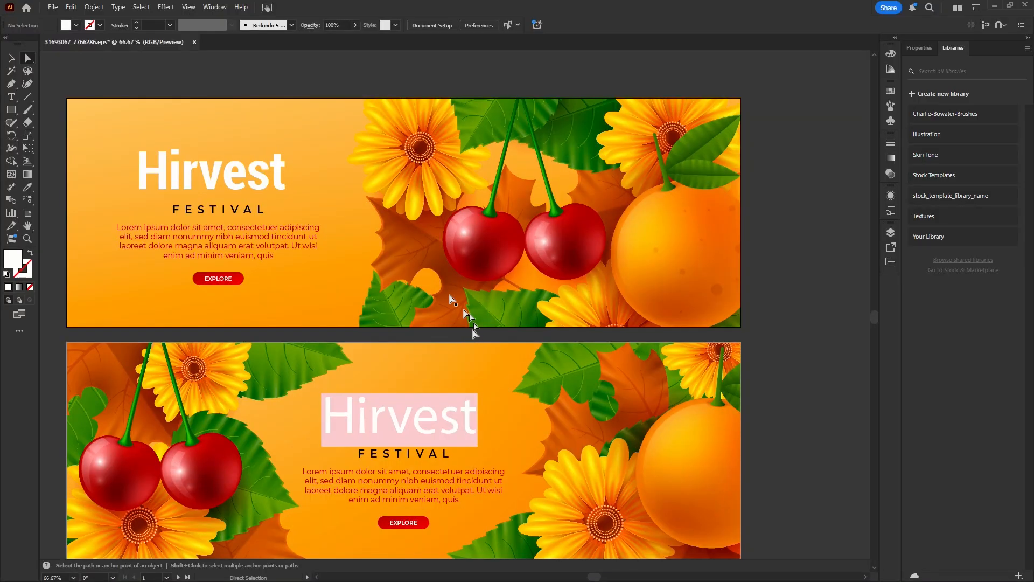
key("space")
left_click_drag(291, 261, 357, 256)
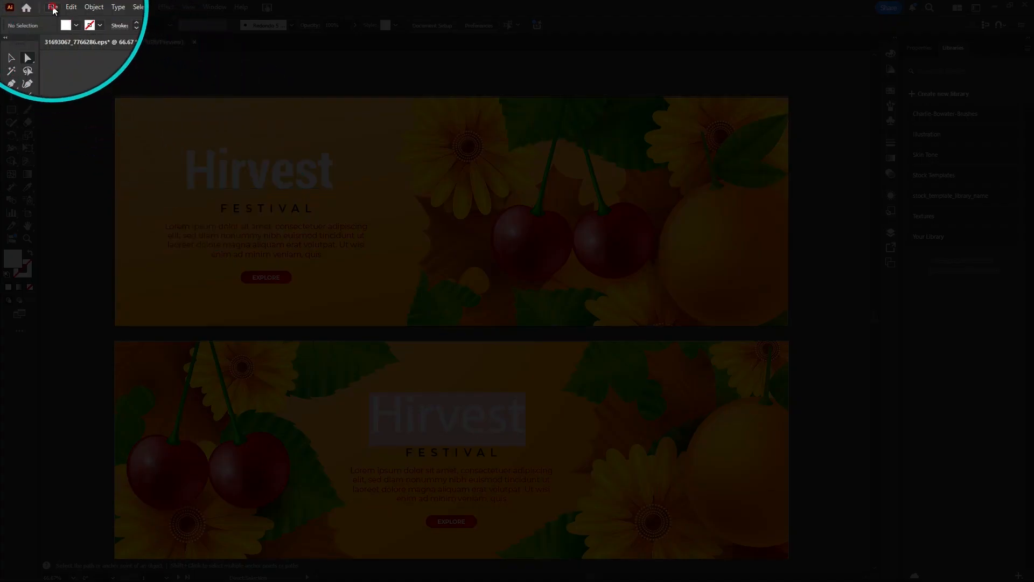
left_click(53, 8)
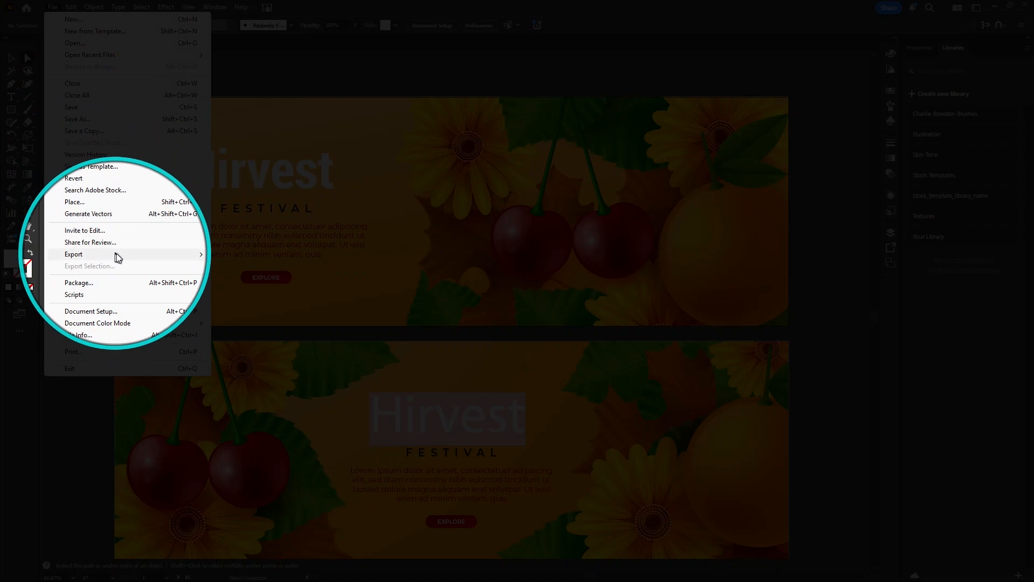
mouse_move(115, 255)
left_click(256, 266)
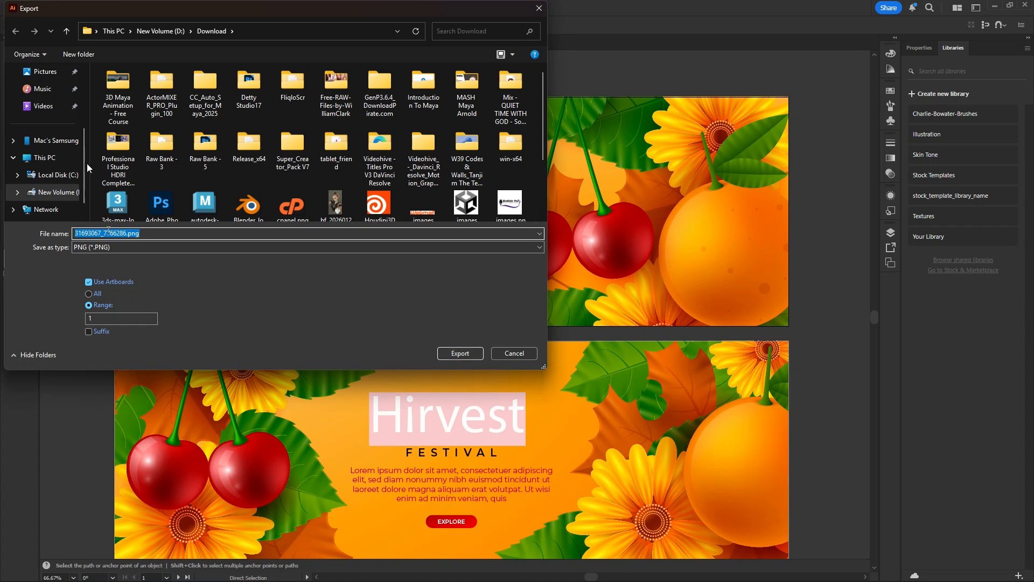
- Export artboard 1 to the Desktop as 31693067_7766286.png at High (300 ppi) with a transparent background
scroll(76, 161, "up", 3)
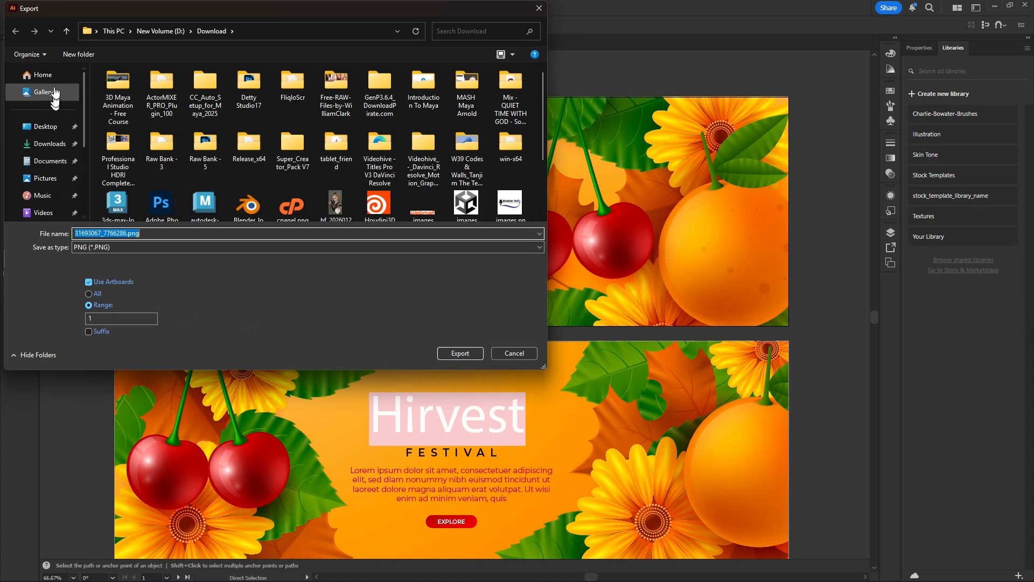
left_click(47, 128)
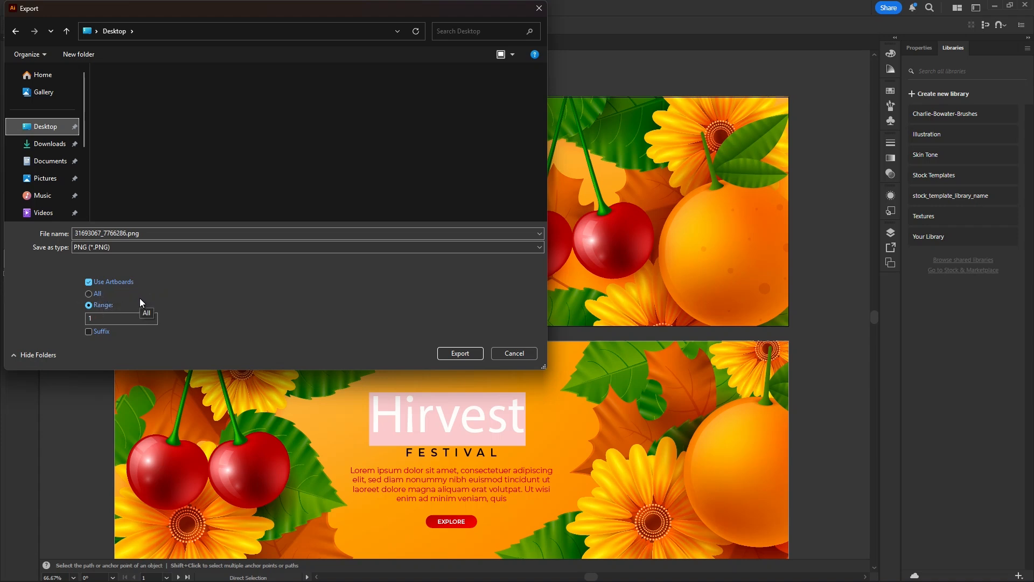
left_click_drag(98, 318, 77, 317)
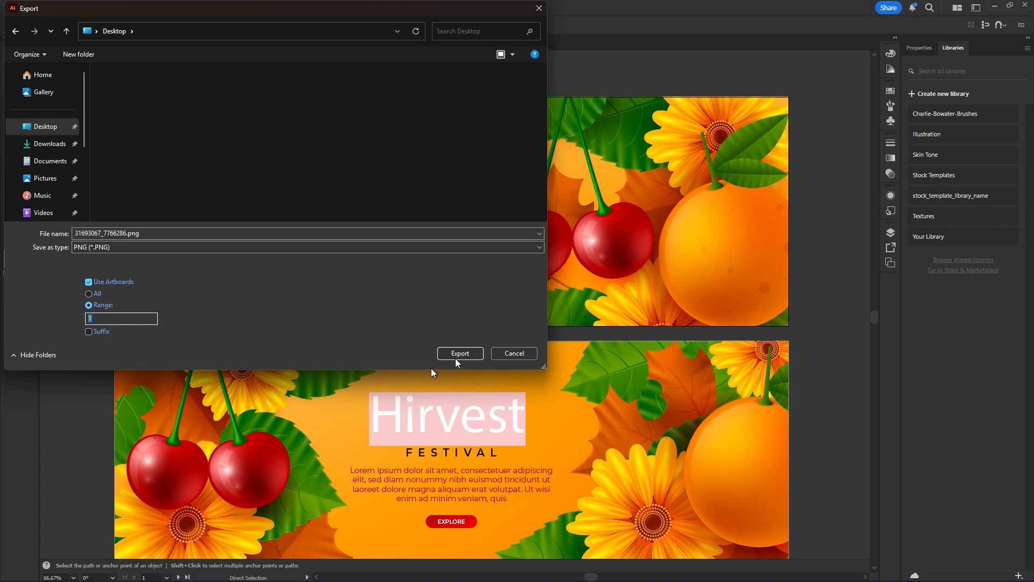
key("Tab")
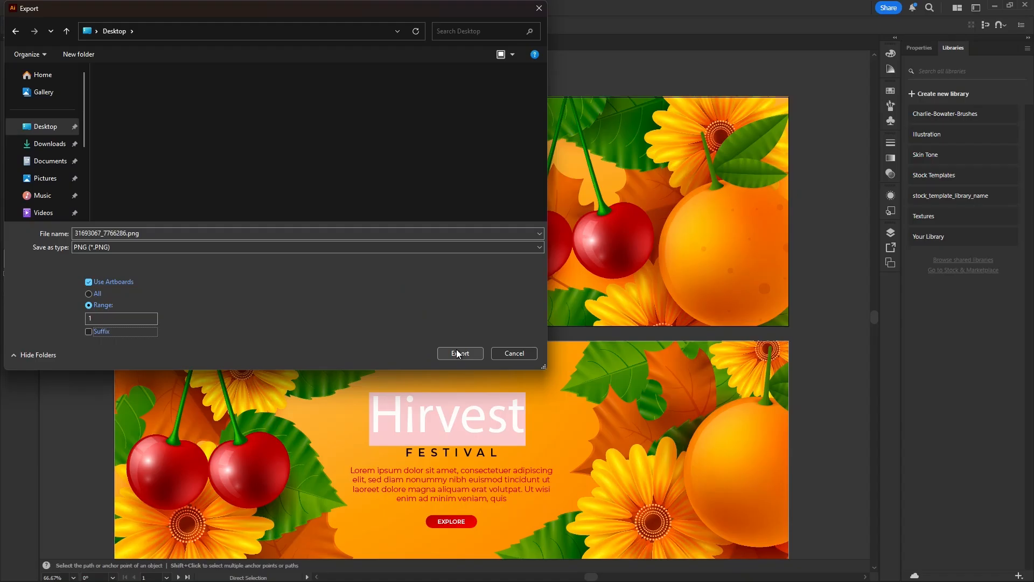
left_click(457, 352)
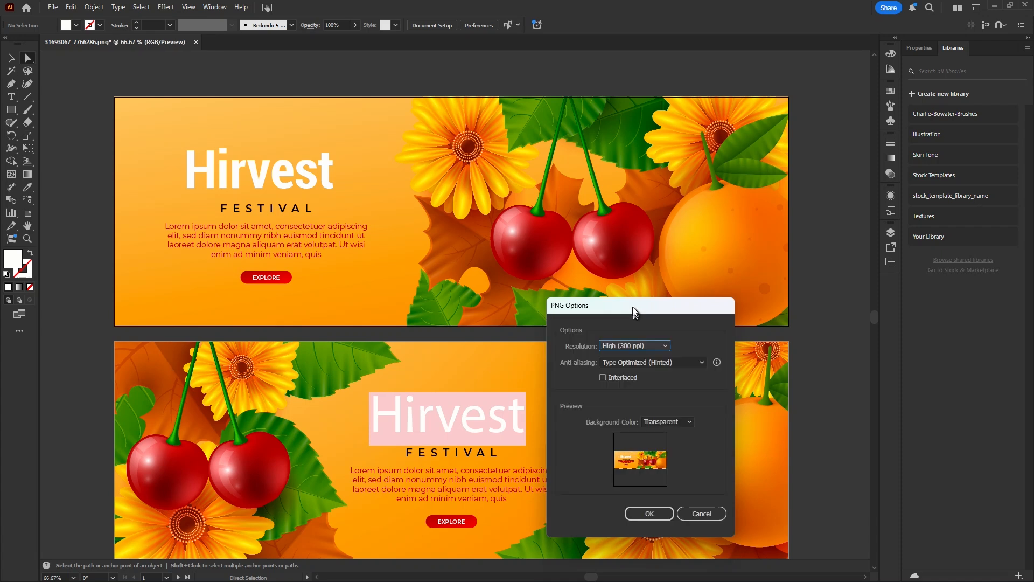
left_click_drag(629, 304, 396, 160)
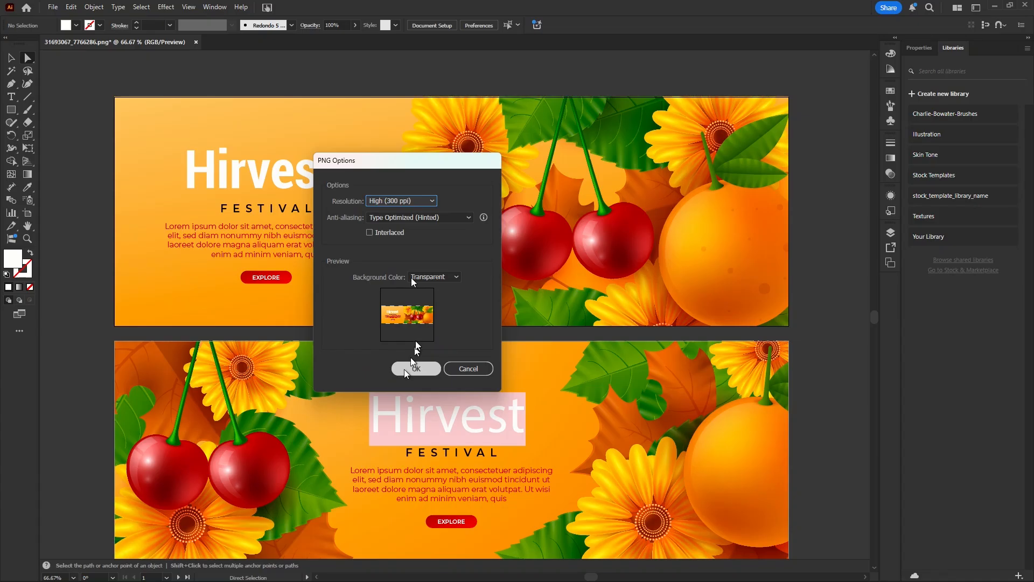
left_click(416, 369)
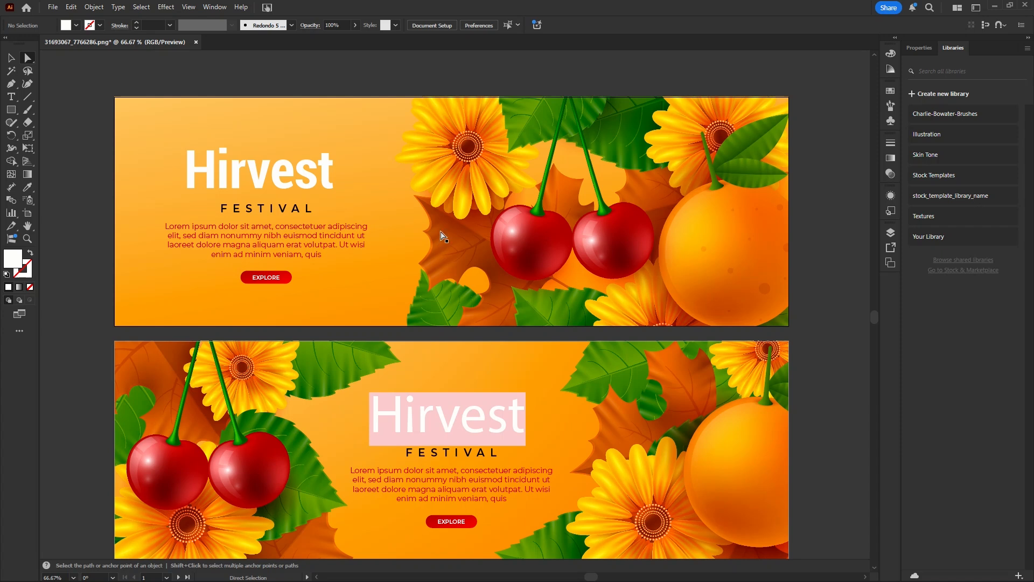
- Minimize the browser, view the exported 31693067_7766286.png from the desktop in the image viewer, and close it again
scroll(441, 231, "down", 3)
scroll(443, 231, "up", 1)
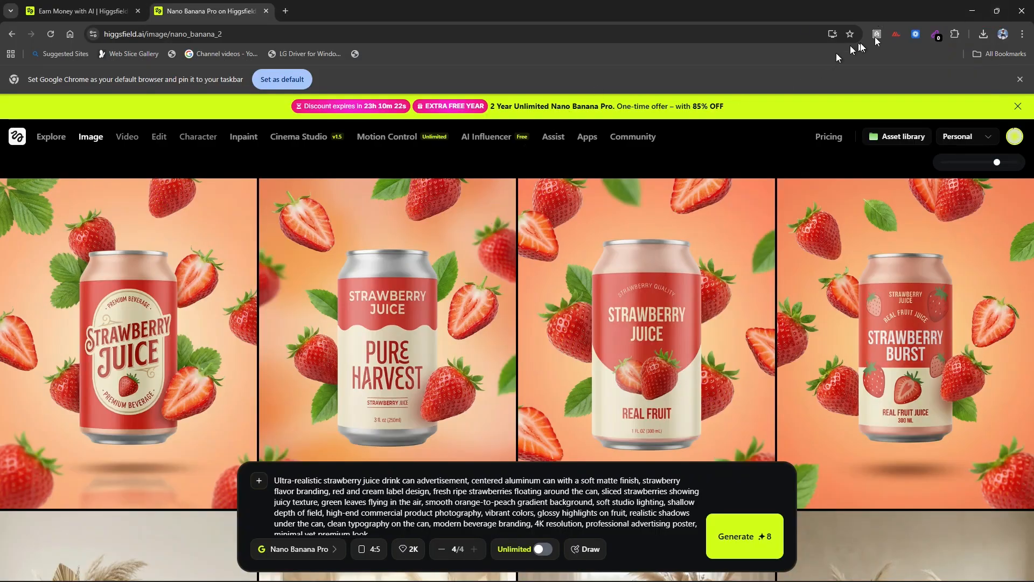
left_click(972, 11)
left_click_drag(638, 59, 794, 131)
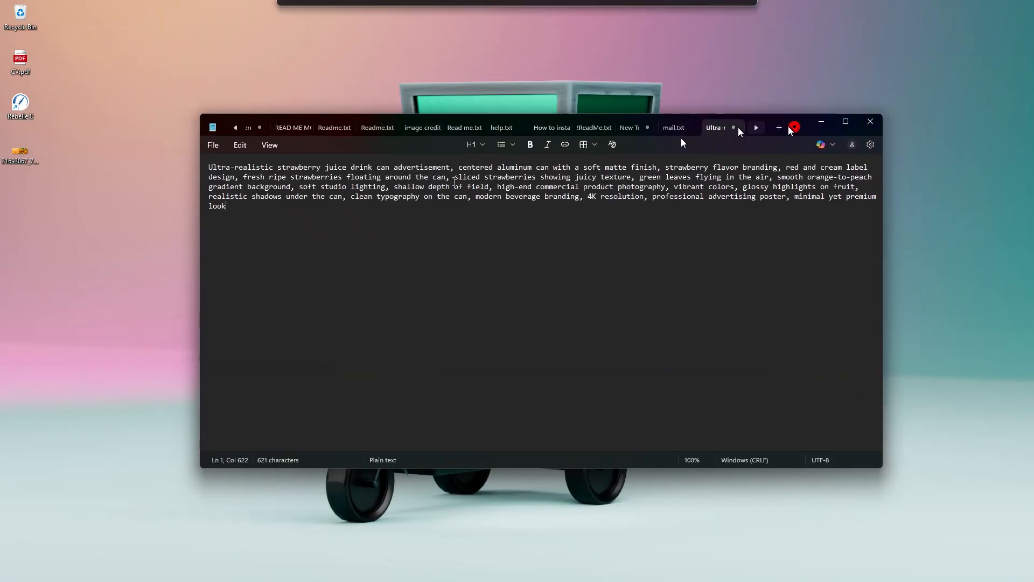
left_click(22, 157)
double_click(23, 157)
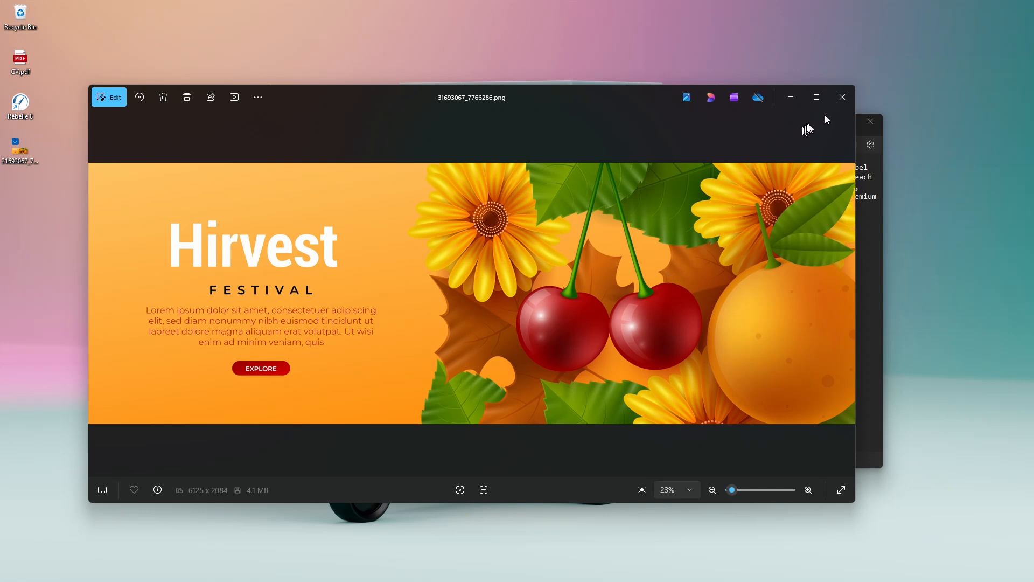
left_click(841, 98)
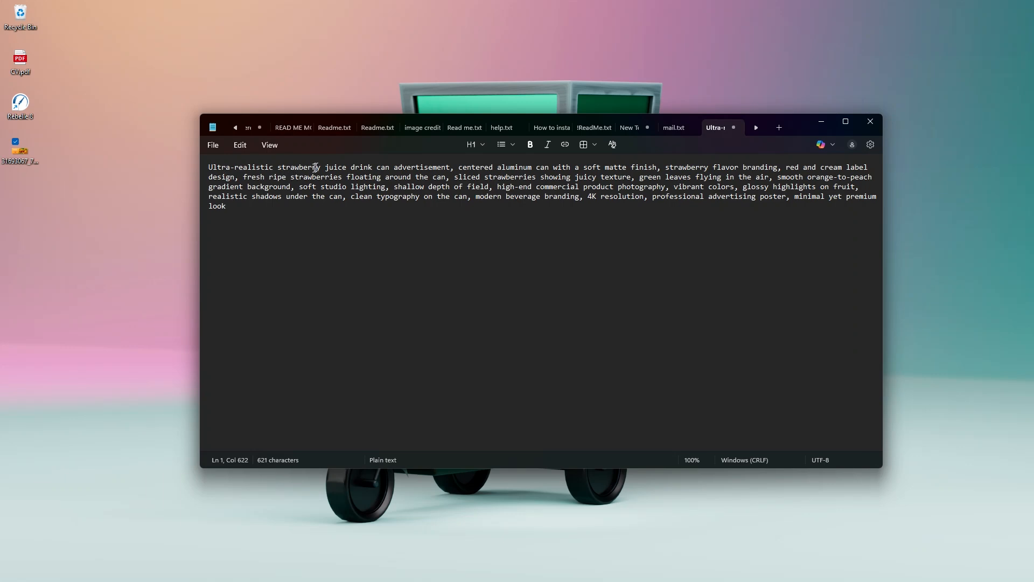
- In the Notepad prompt, replace "strawberry" with "orange" in both the juice drink and the flavor branding phrases
left_click_drag(322, 169, 277, 170)
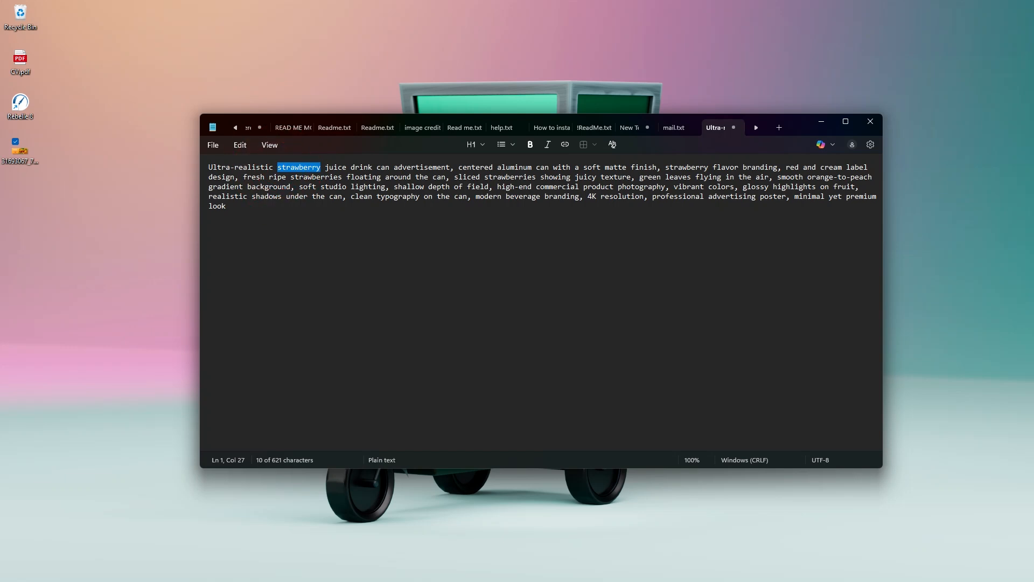
type("orang")
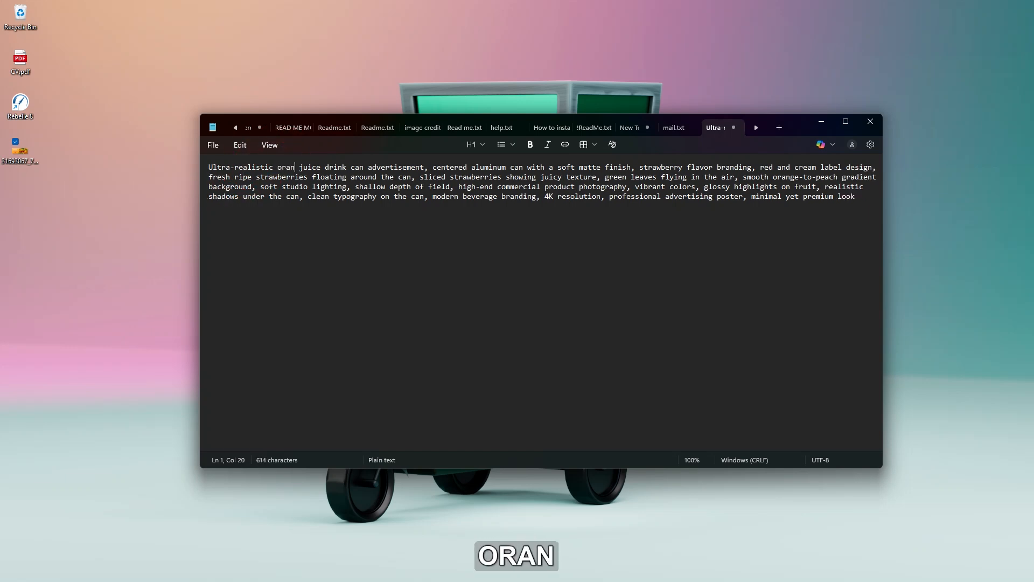
type("e")
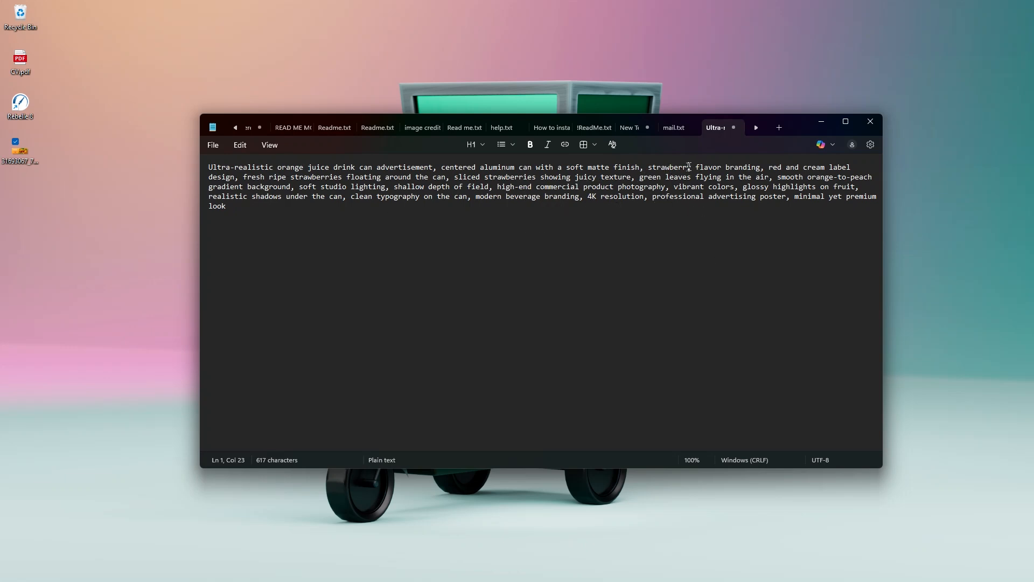
left_click_drag(691, 167, 648, 167)
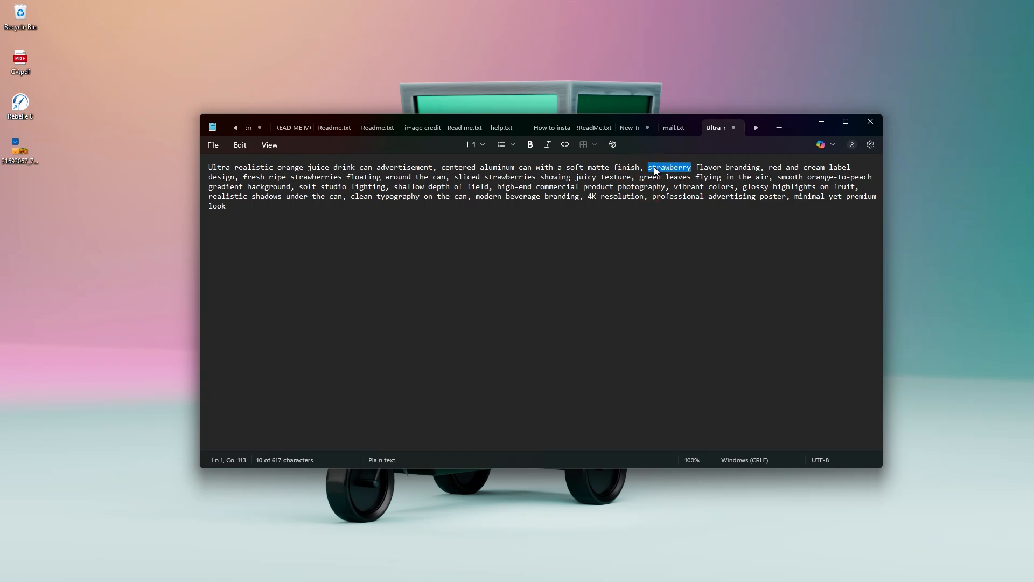
type("orange")
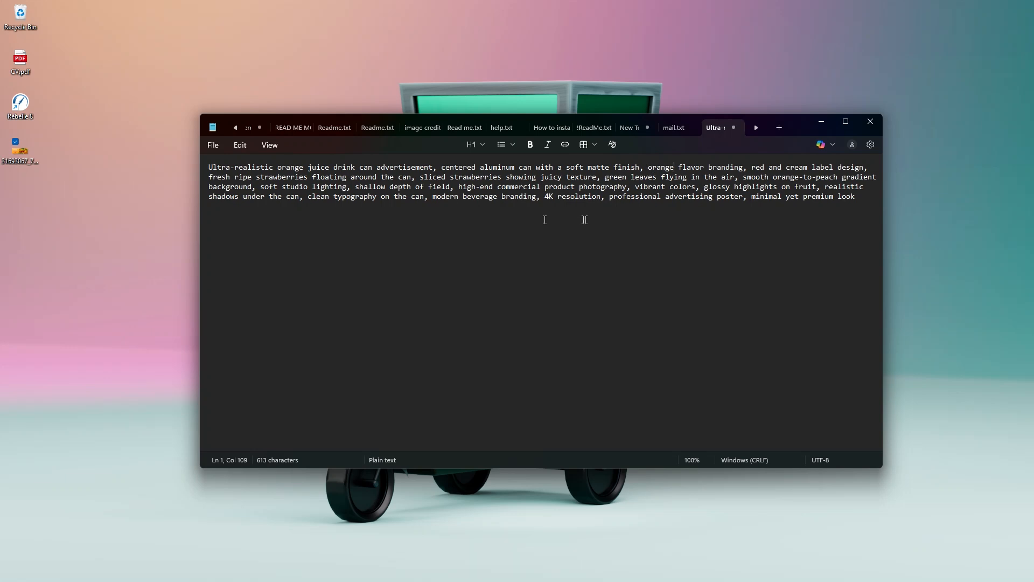
left_click_drag(502, 178, 458, 181)
key("ctrl+z")
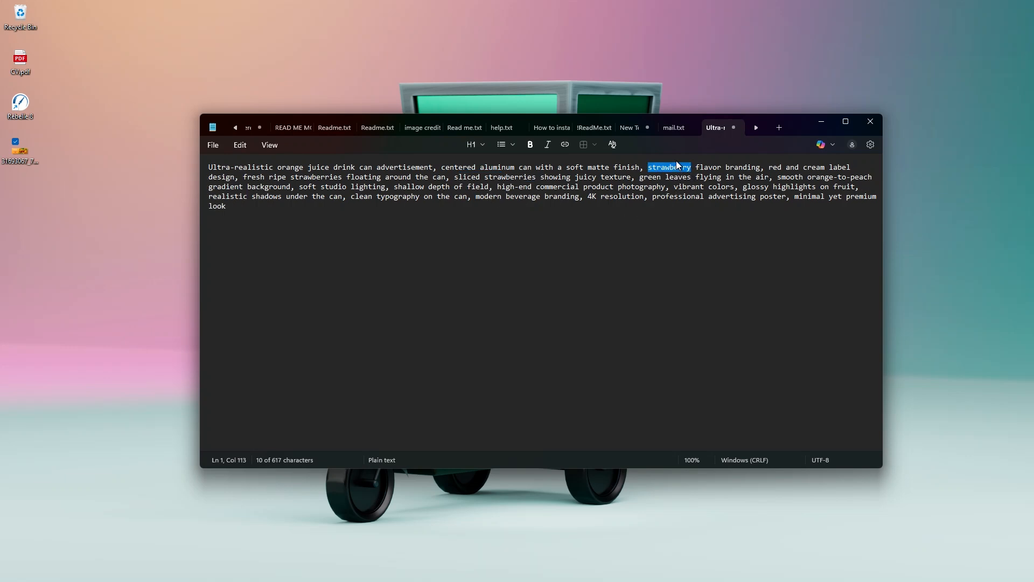
type("orang")
type("esign,")
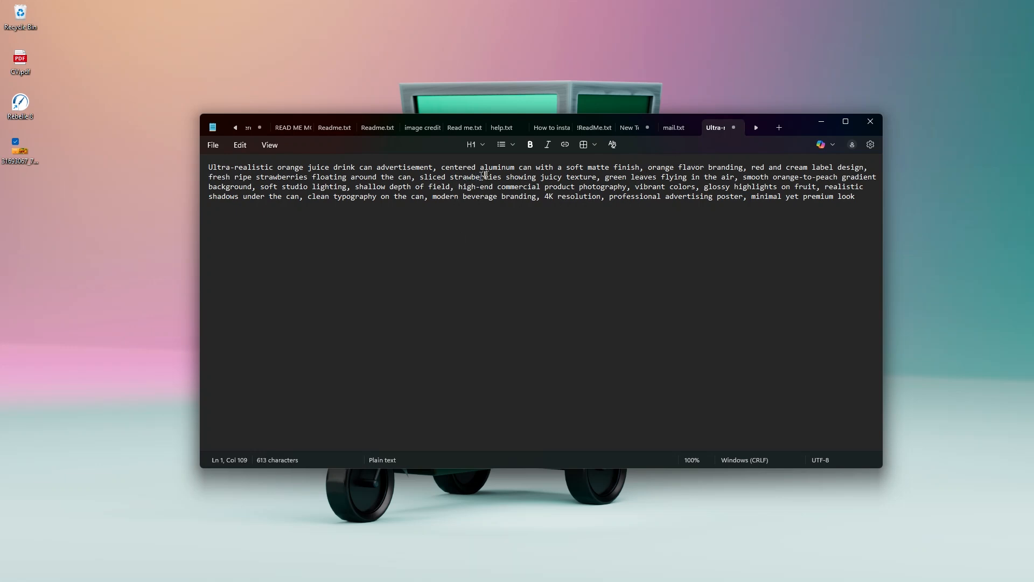
- Replace "strawberries" with "oranges" in both the fresh ripe fruit and the sliced fruit phrases of the prompt
left_click_drag(308, 178, 257, 176)
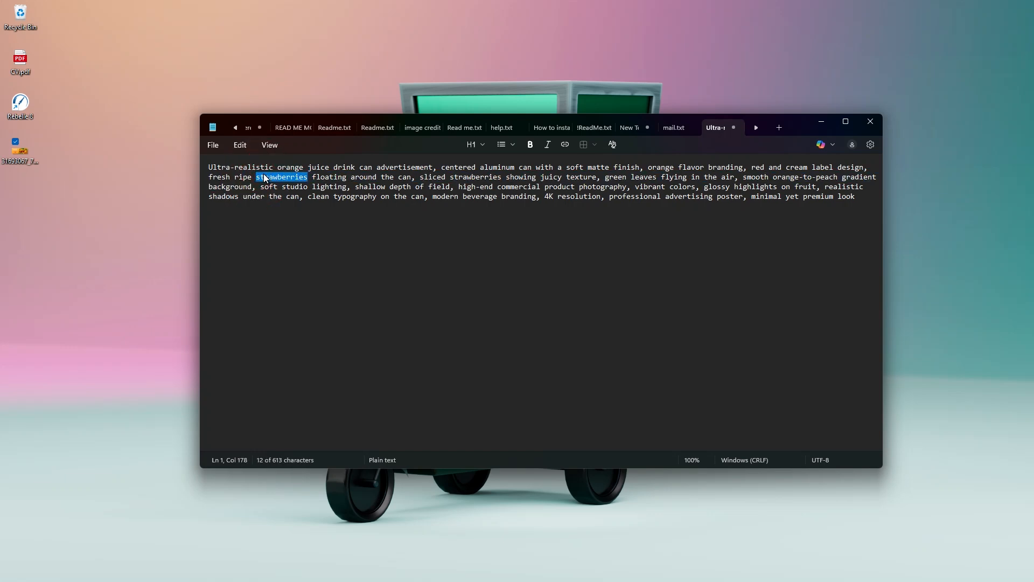
type("oranges")
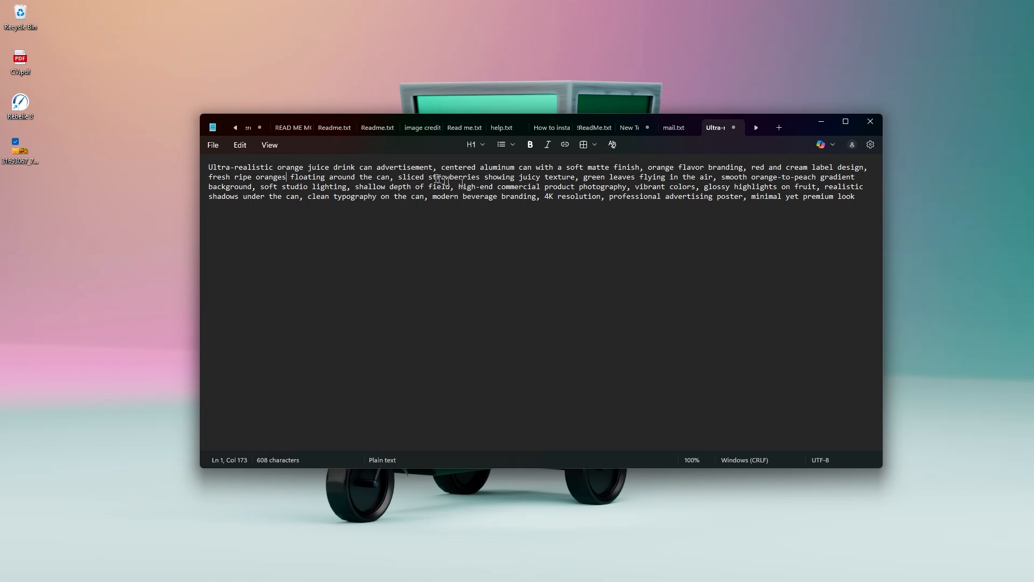
left_click_drag(480, 177, 428, 177)
type("oranges")
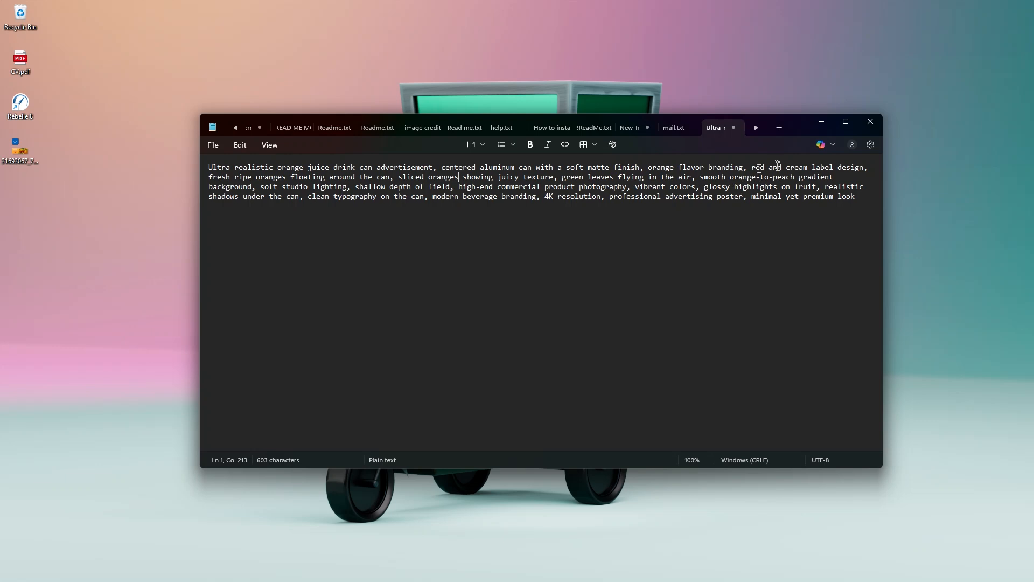
- Change the background gradient wording to "red-to-peach" and copy the entire prompt
double_click(754, 177)
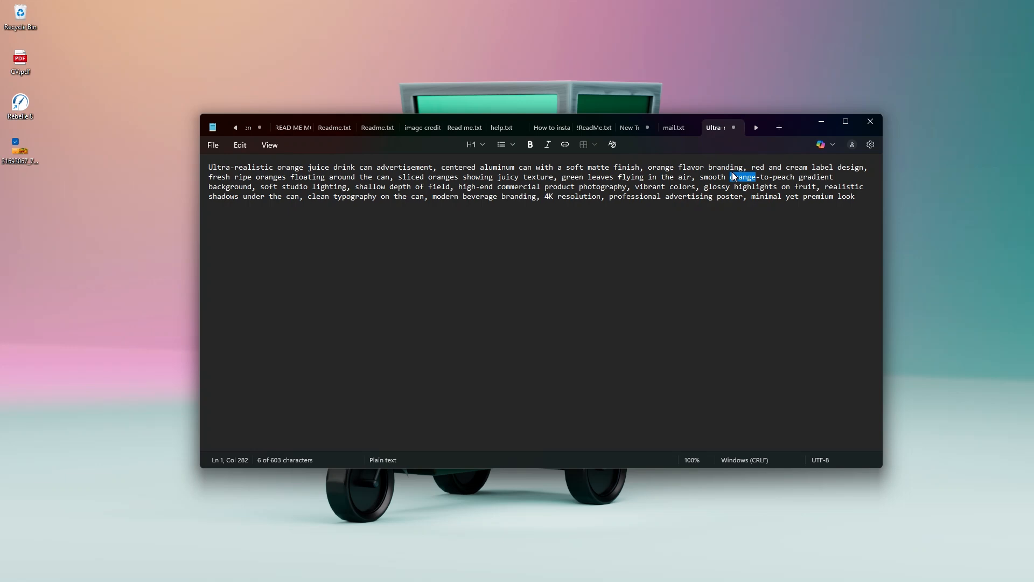
type("red")
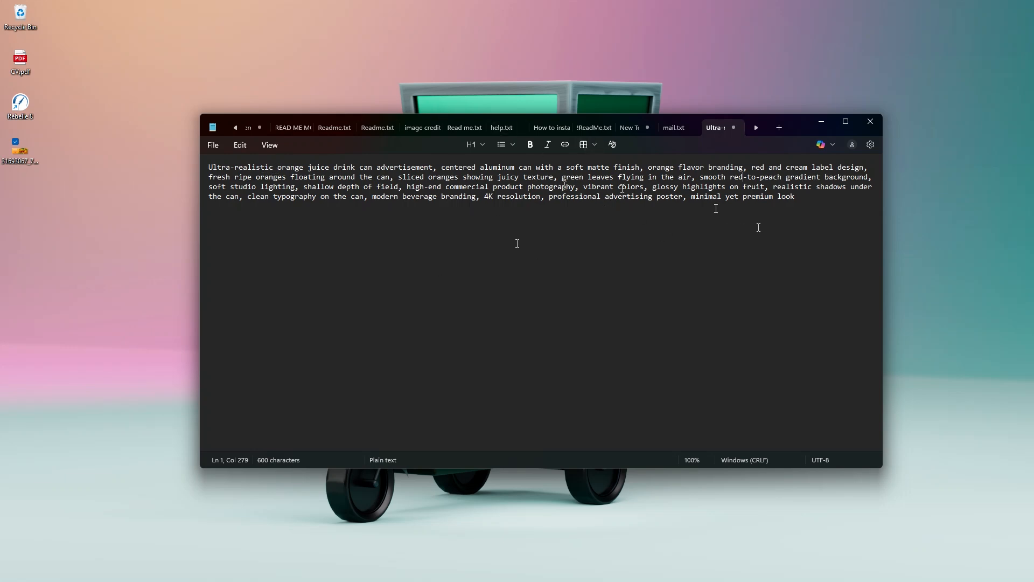
left_click_drag(814, 197, 212, 173)
right_click(210, 169)
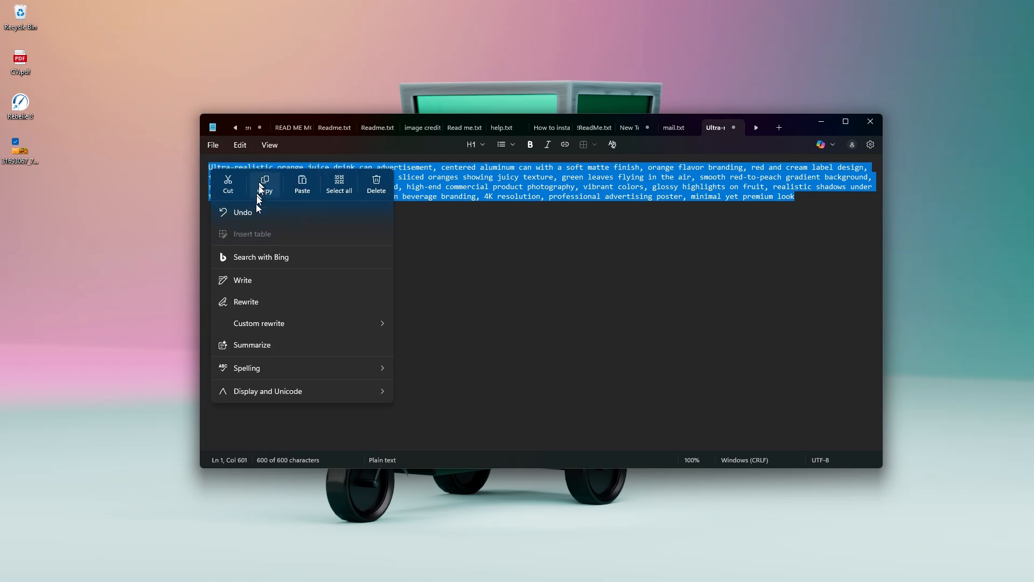
left_click(268, 185)
- Switch to Higgsfield in Chrome and upload 31693067_7766286.png from the Desktop as the reference image
mouse_move(553, 573)
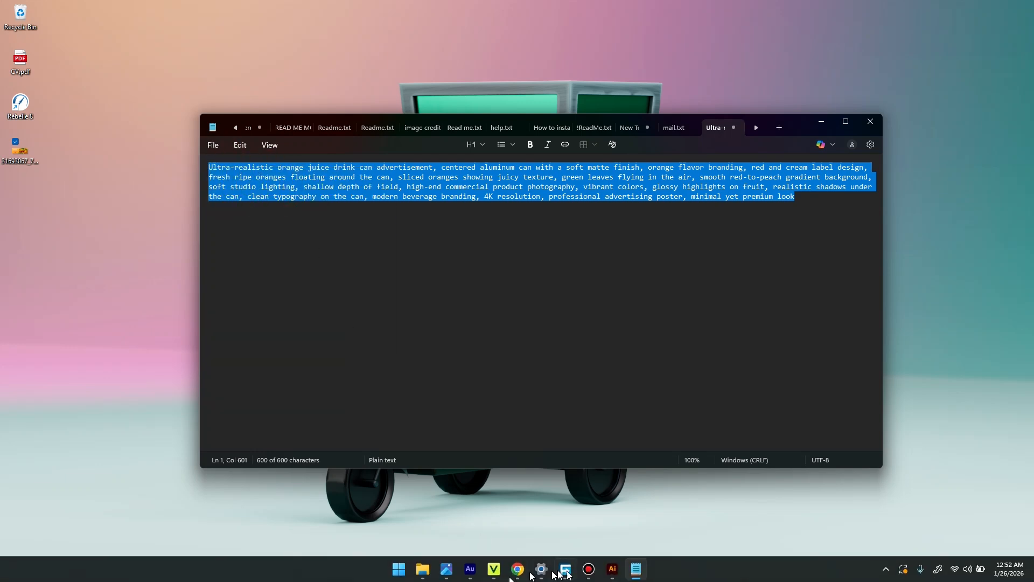
left_click(518, 574)
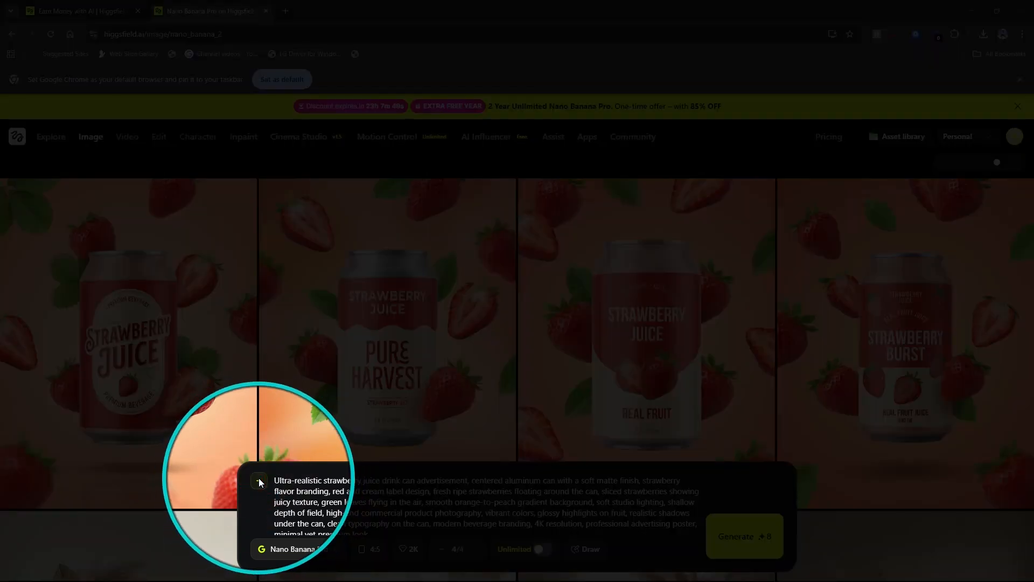
left_click(259, 484)
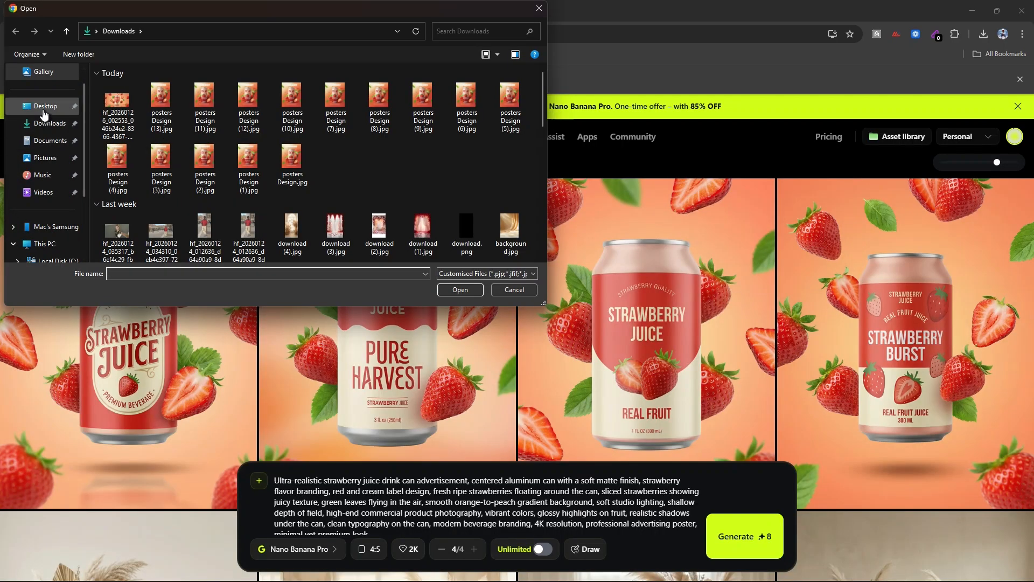
left_click(44, 110)
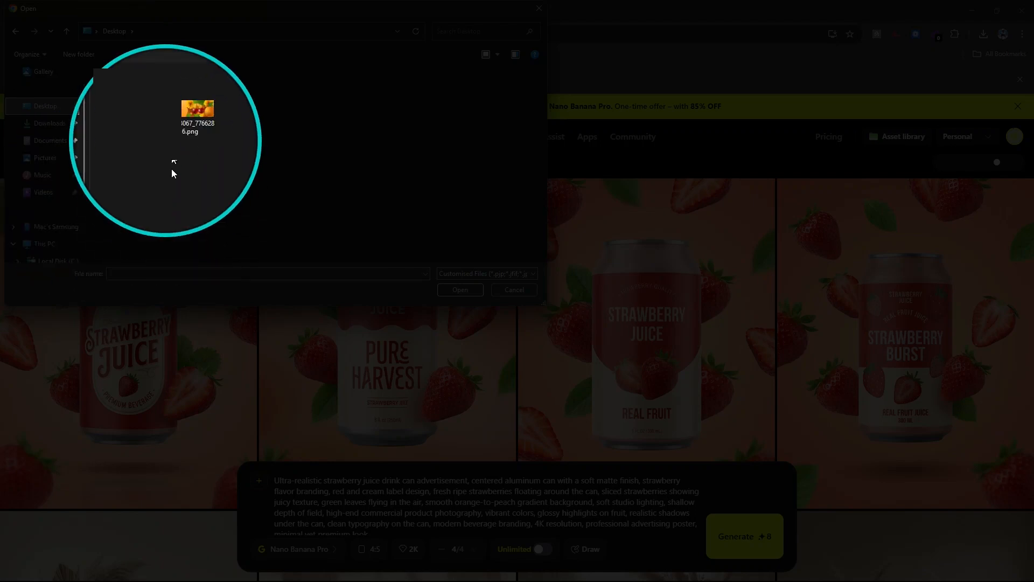
left_click(197, 114)
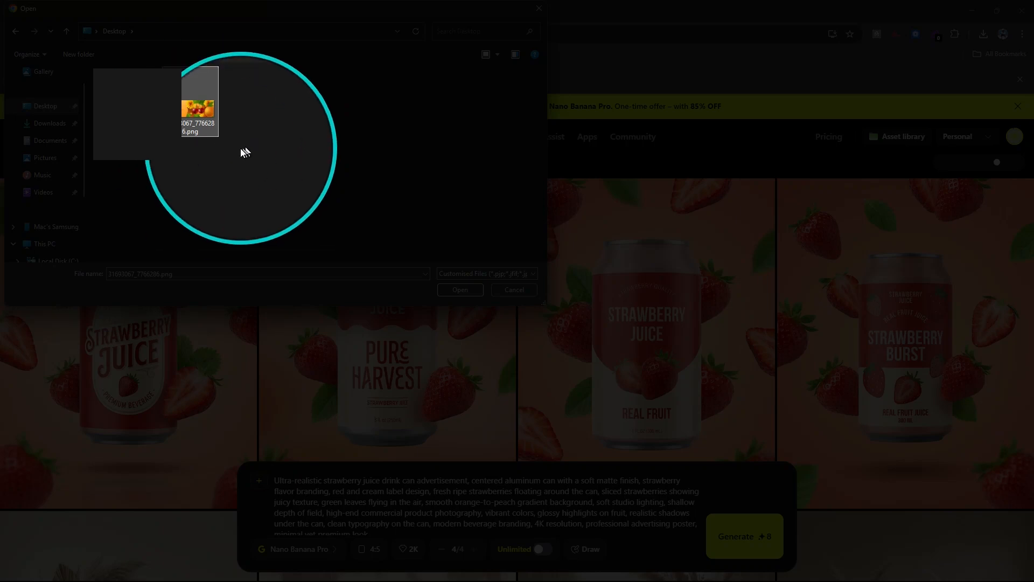
left_click(451, 289)
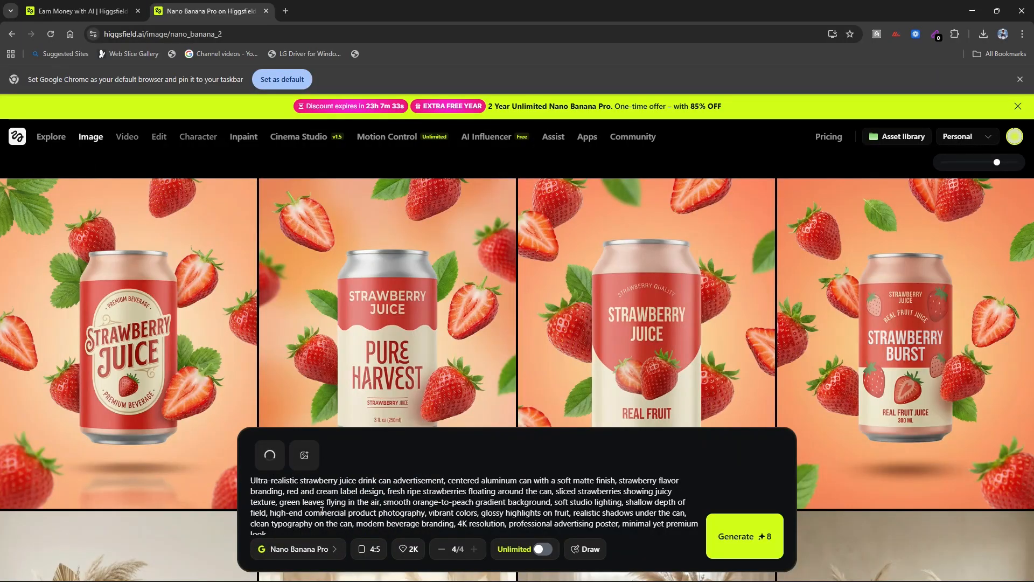
- Replace the old prompt with the copied orange juice prompt, generate four images, and look over the results
left_click(322, 511)
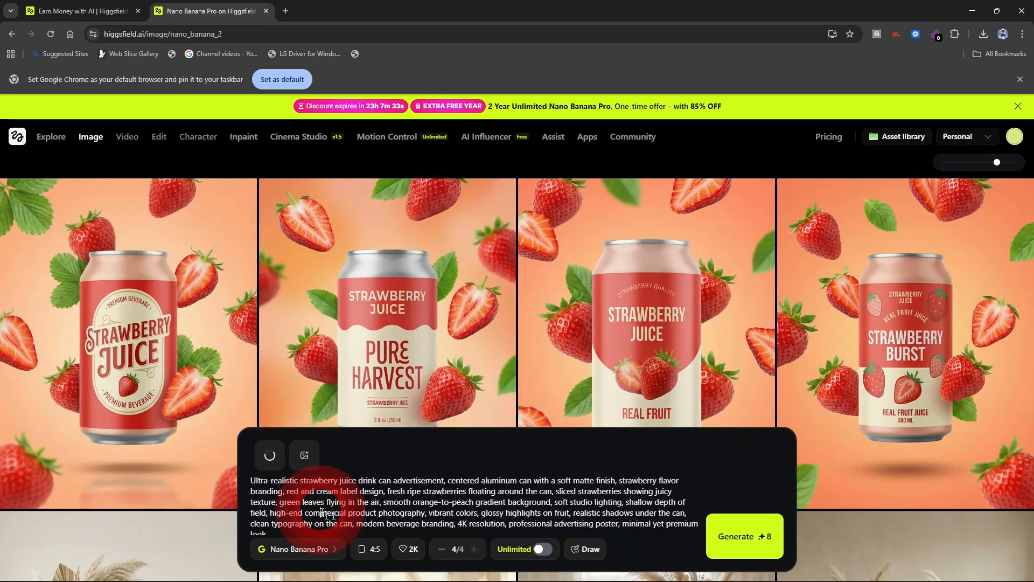
key("ctrl+a")
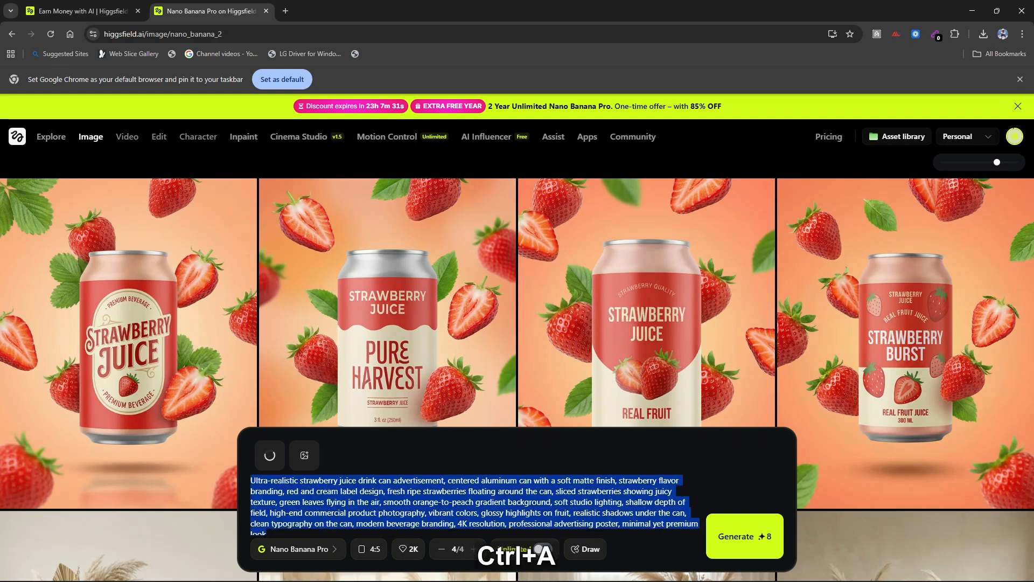
key("ctrl+v")
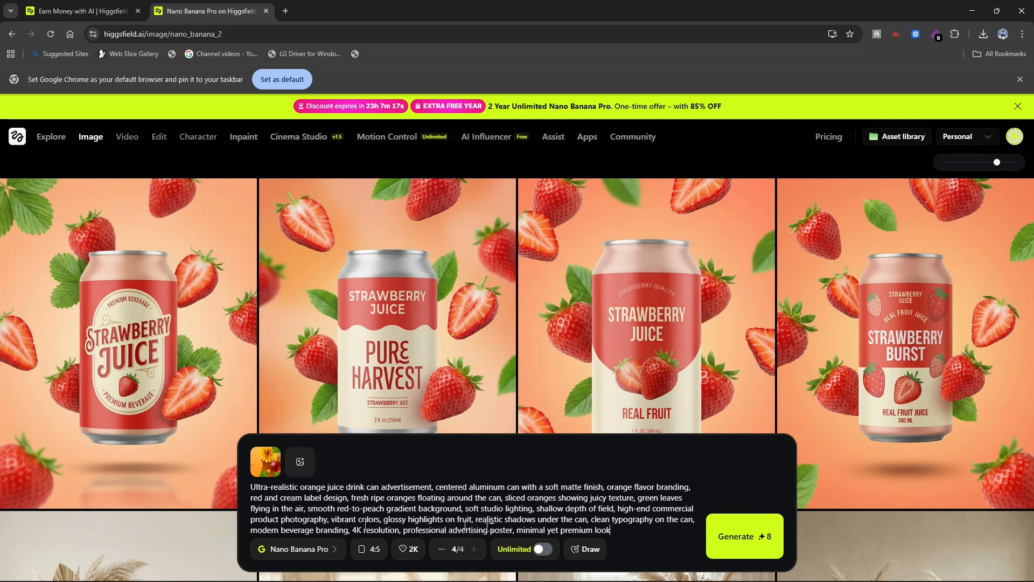
left_click(743, 536)
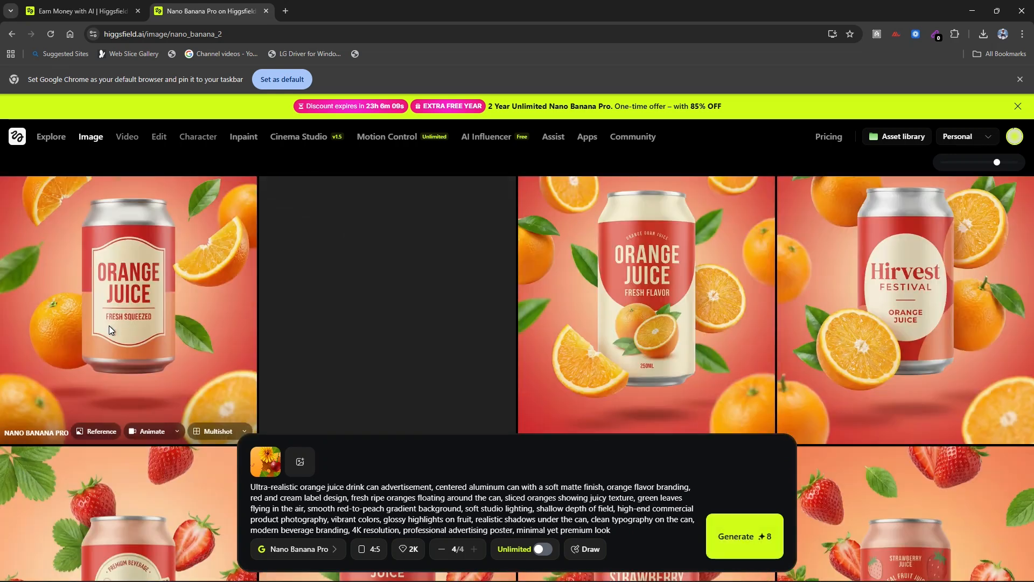
scroll(109, 326, "down", 5)
scroll(130, 366, "up", 1)
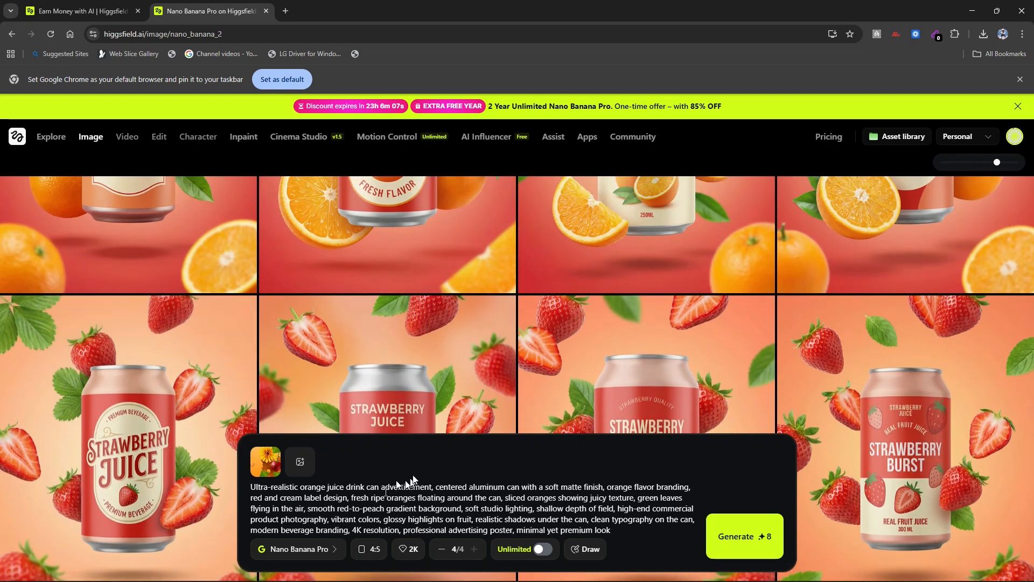
scroll(132, 371, "up", 4)
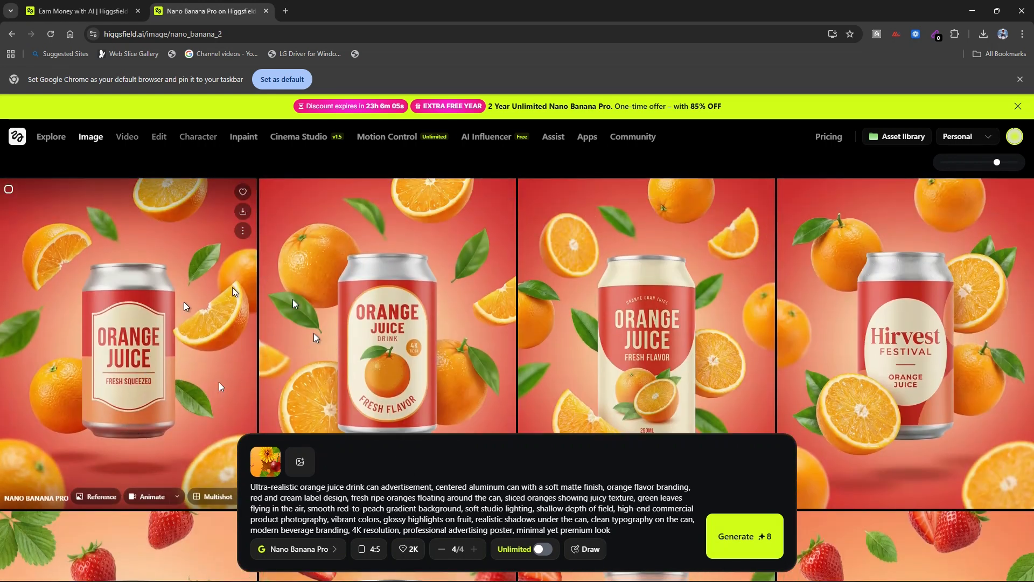
scroll(409, 307, "down", 2)
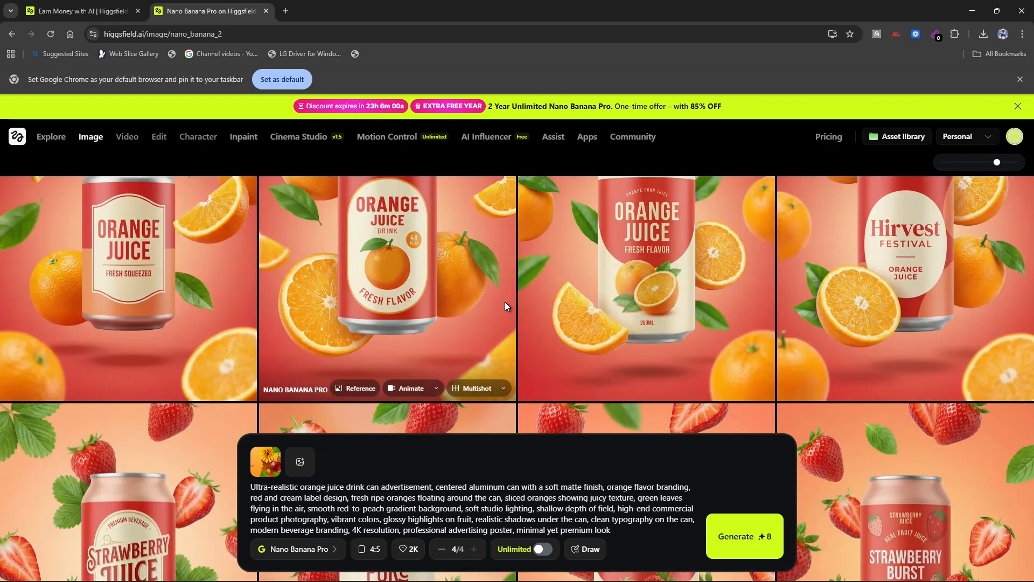
scroll(531, 341, "up", 2)
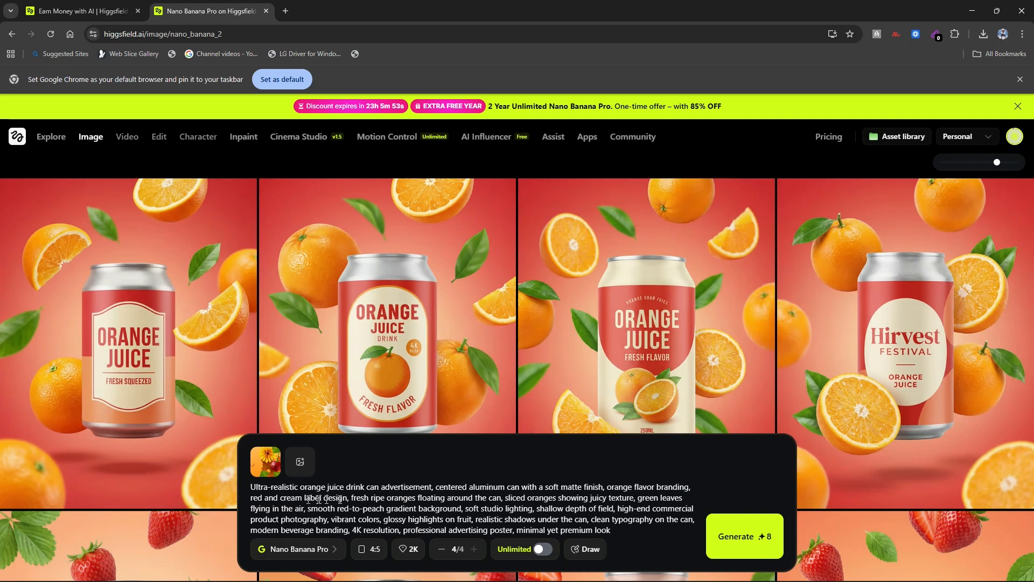
- Replace "red and cream" with "orange" in the prompt's label design phrase
left_click(254, 498)
left_click_drag(254, 498, 302, 499)
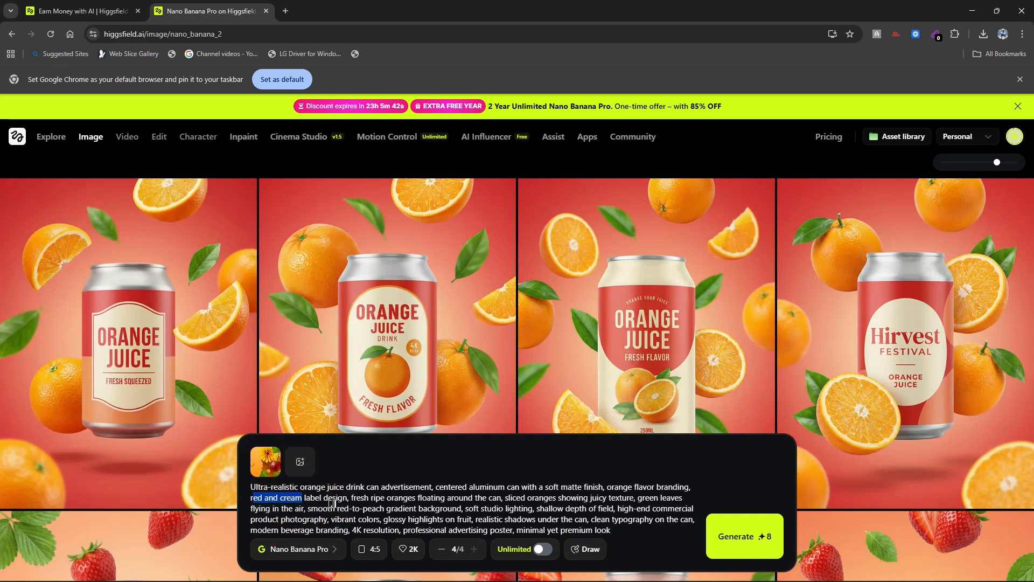
left_click(304, 498)
left_click_drag(304, 498, 249, 503)
type("orange")
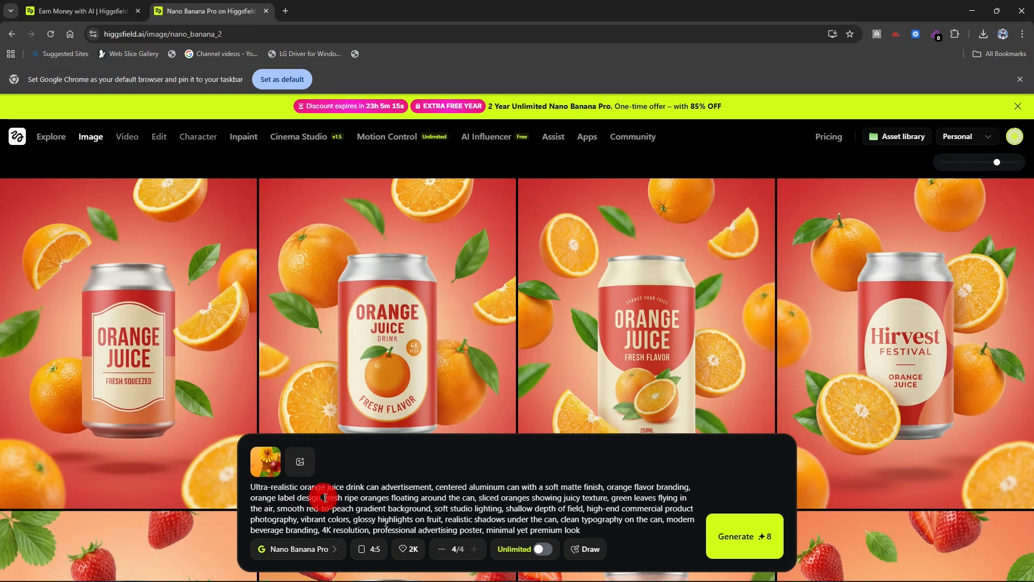
- Insert "use the photo as the label design" before "fresh ripe oranges" in the prompt and generate four new images
type("use the")
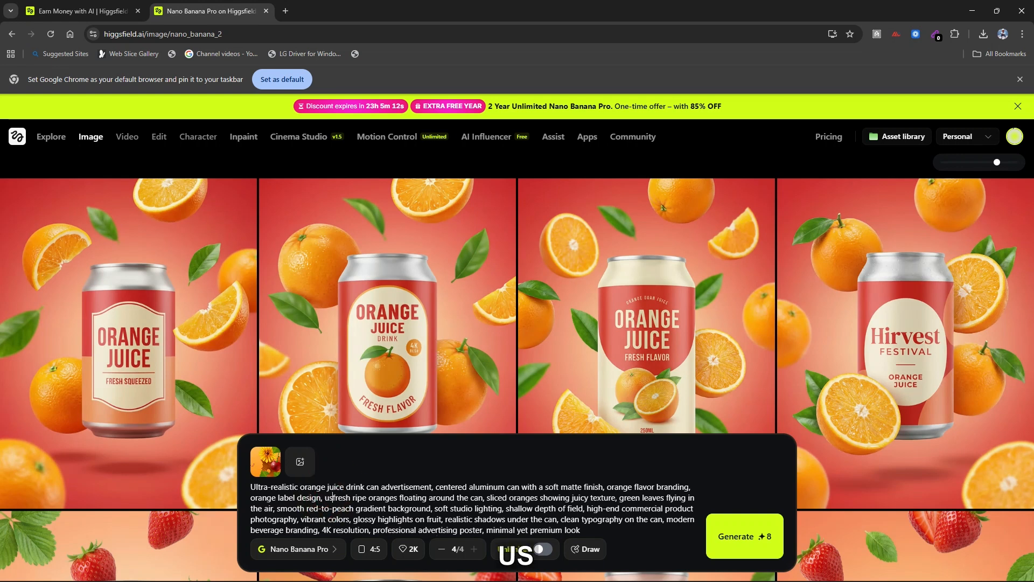
type(" photo")
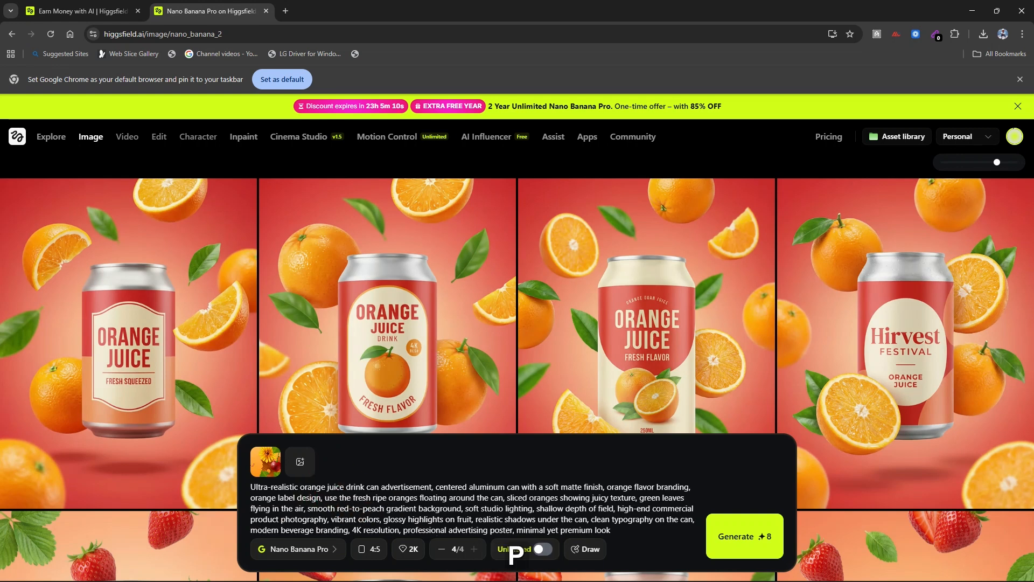
type(" as ")
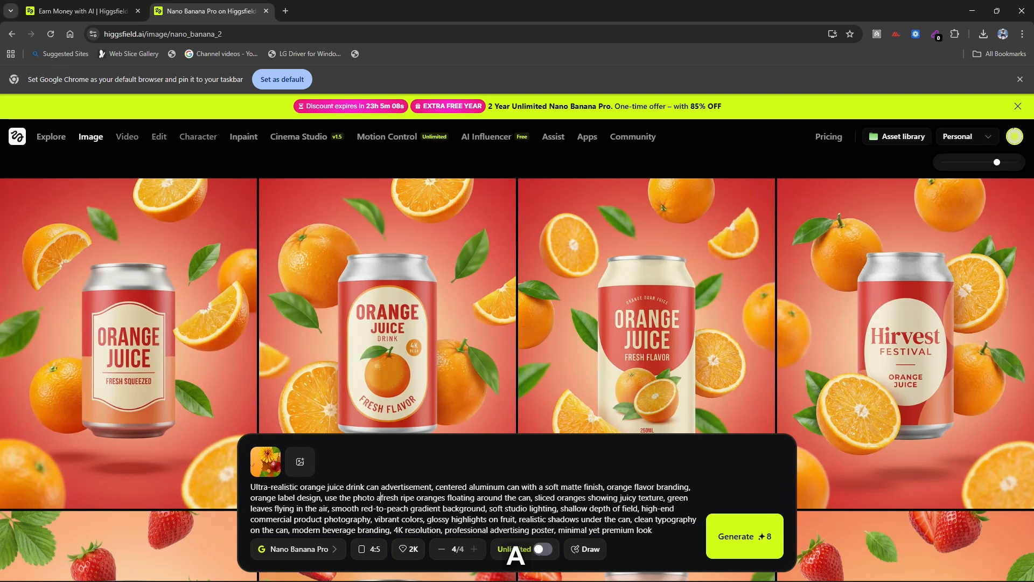
type("the label ")
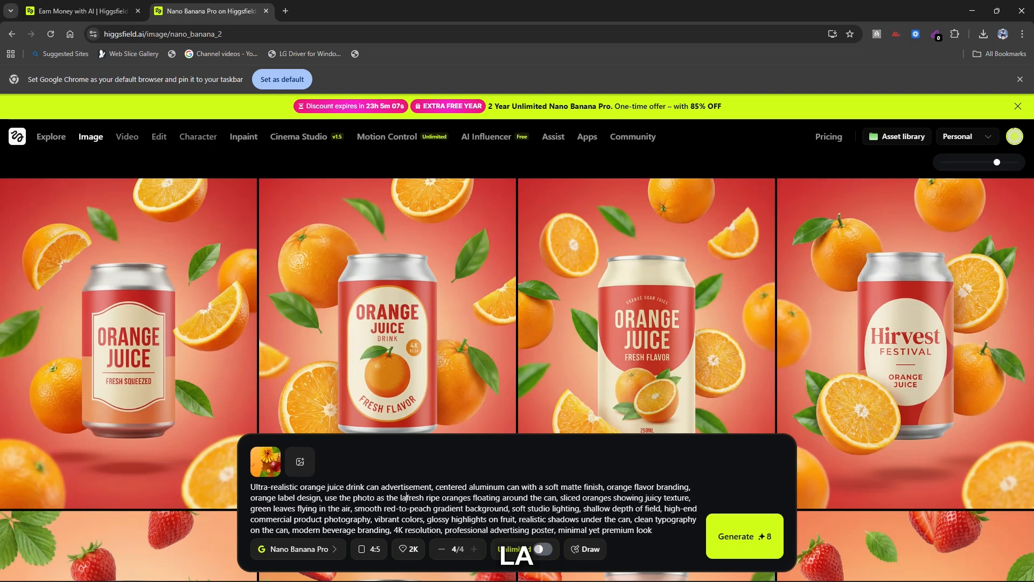
type("design")
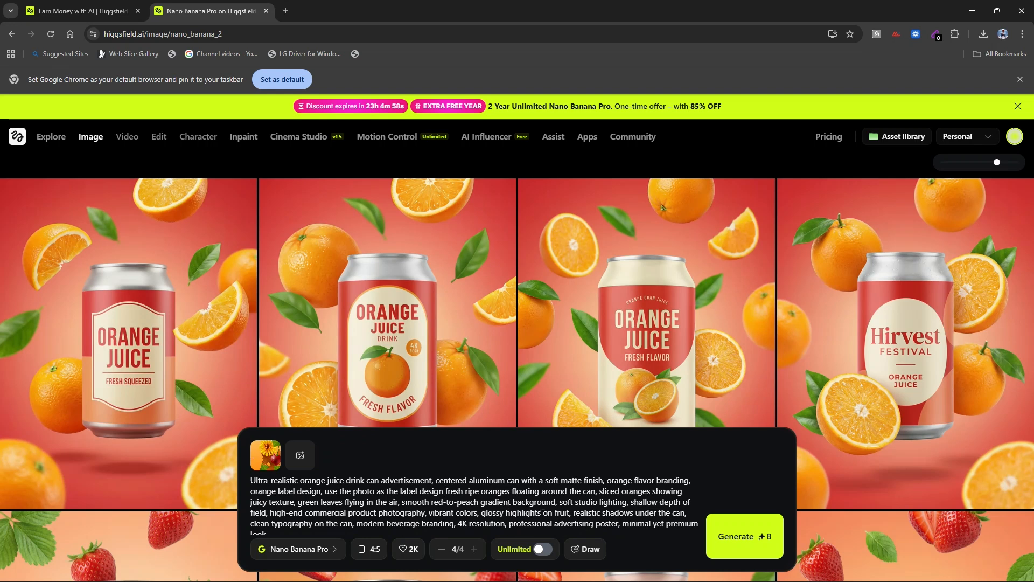
left_click(761, 539)
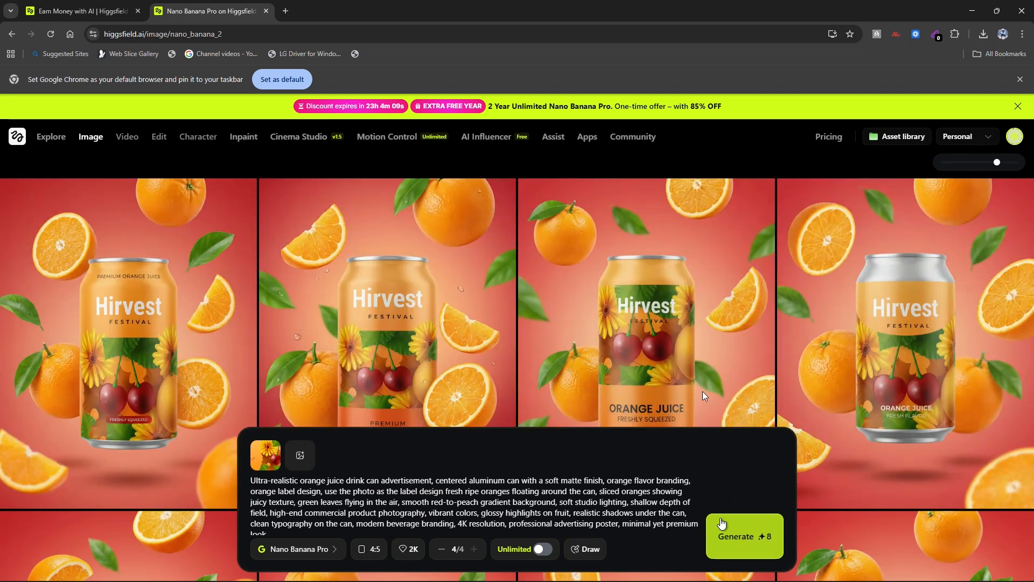
- Examine the four new Hirvest Festival can images and compare their labels with the previous red and cream batch
scroll(308, 283, "down", 2)
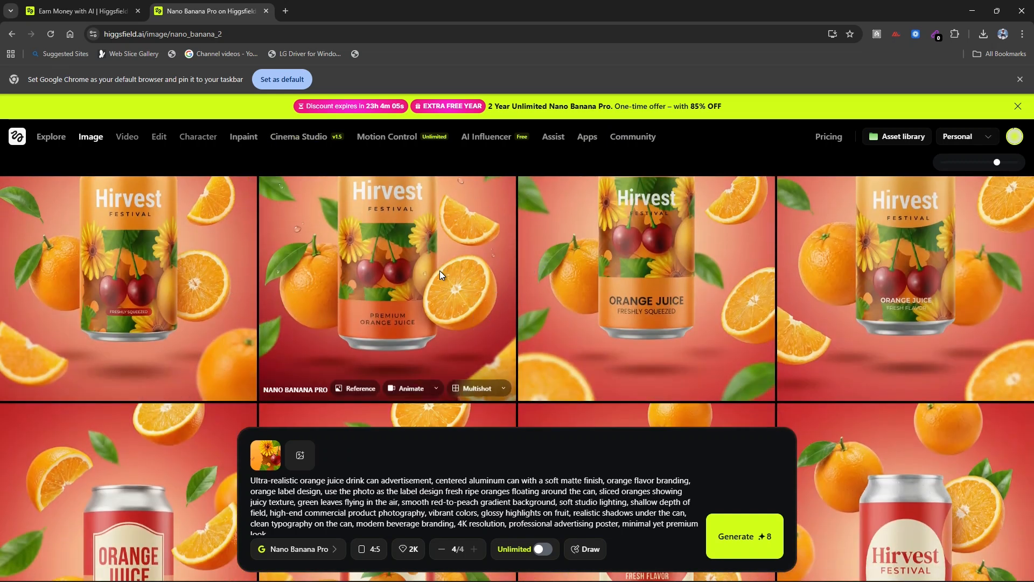
scroll(464, 280, "up", 2)
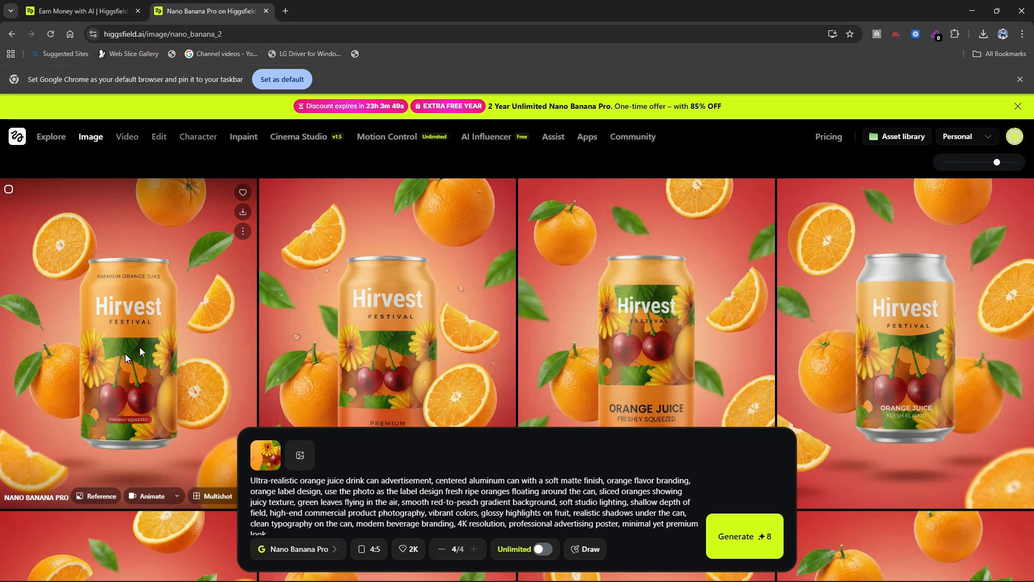
scroll(453, 344, "down", 2)
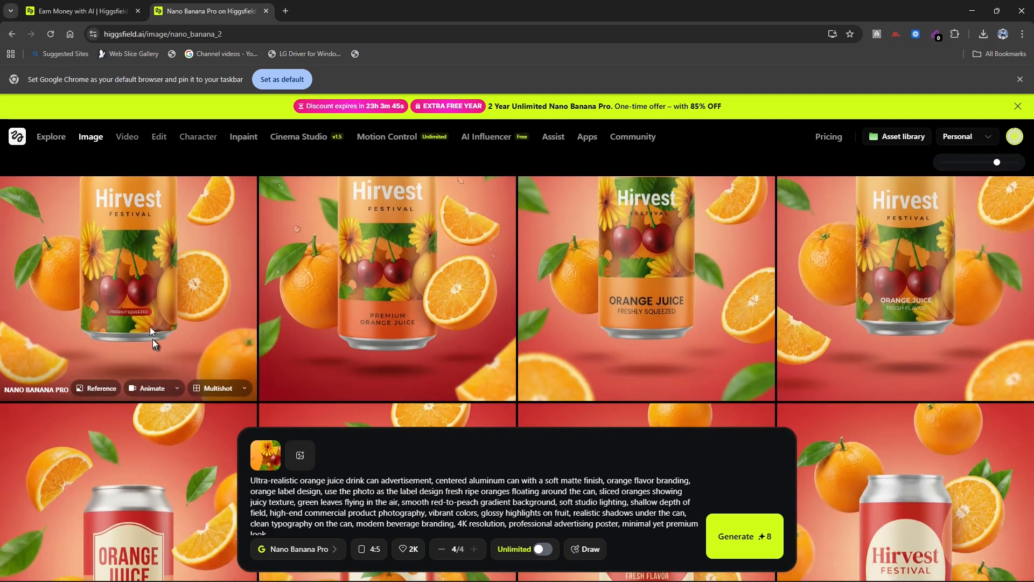
scroll(147, 323, "up", 2)
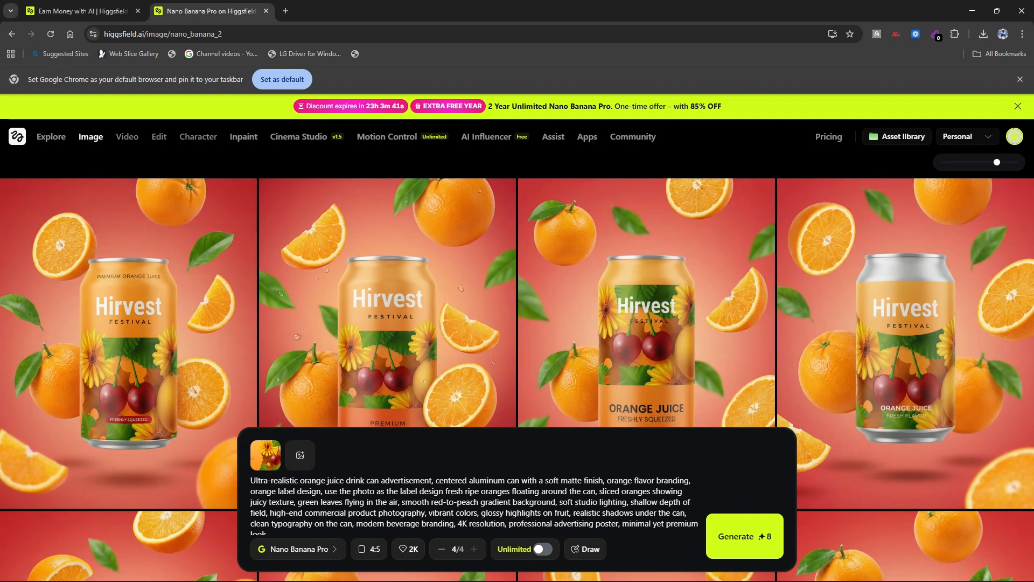
scroll(583, 412, "down", 5)
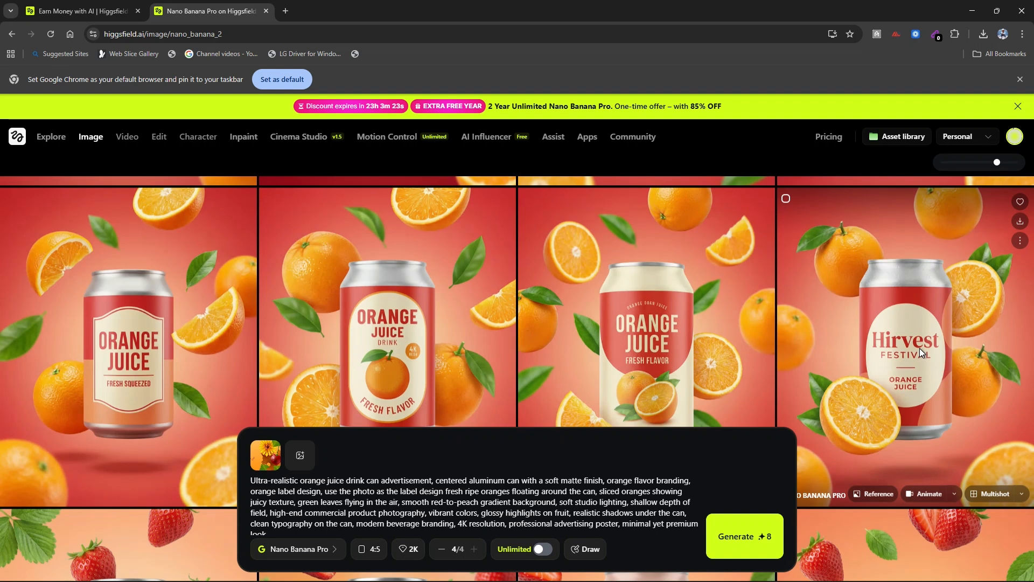
scroll(768, 335, "up", 5)
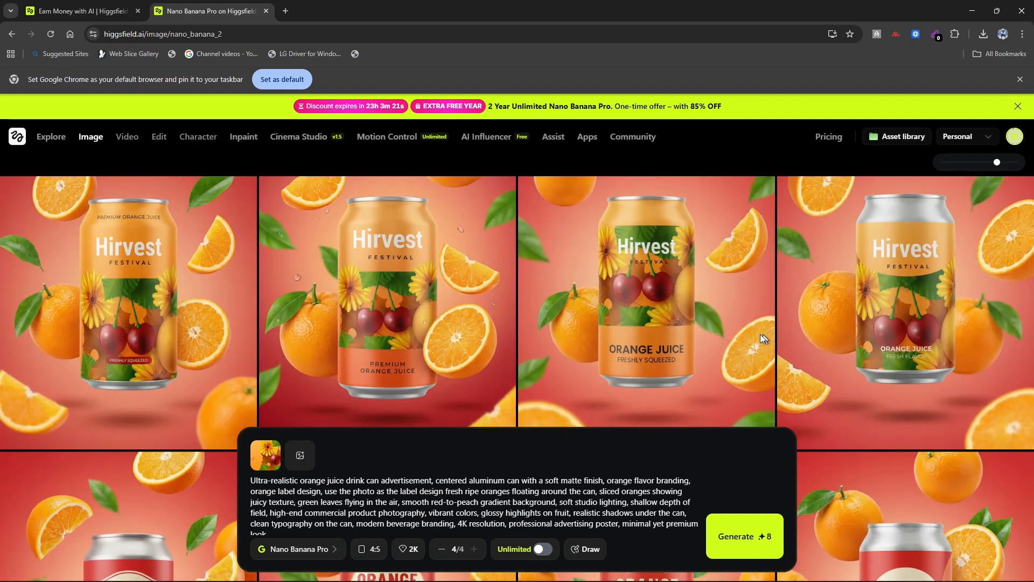
mouse_move(186, 279)
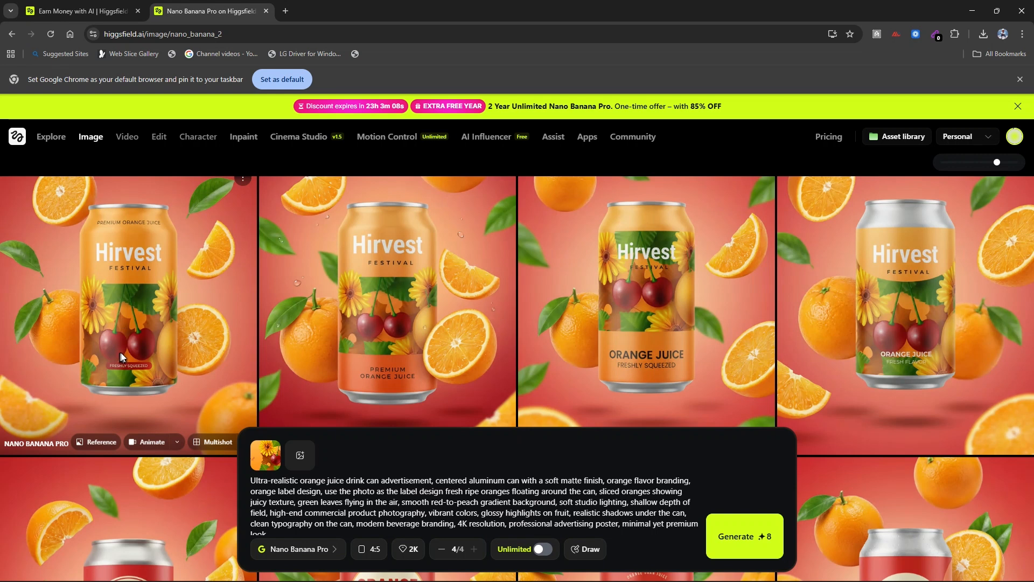
left_click(166, 341)
left_click(712, 341)
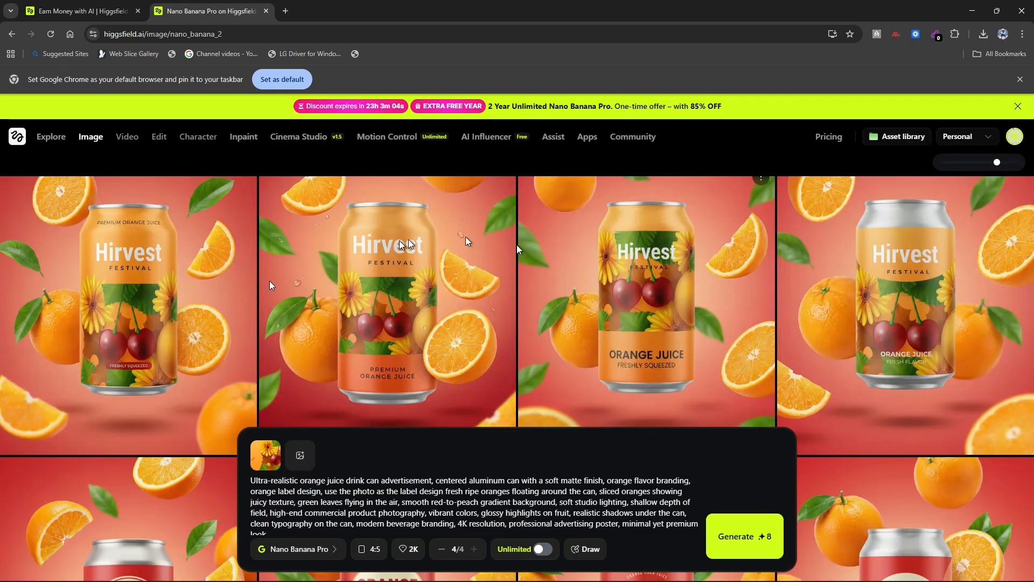